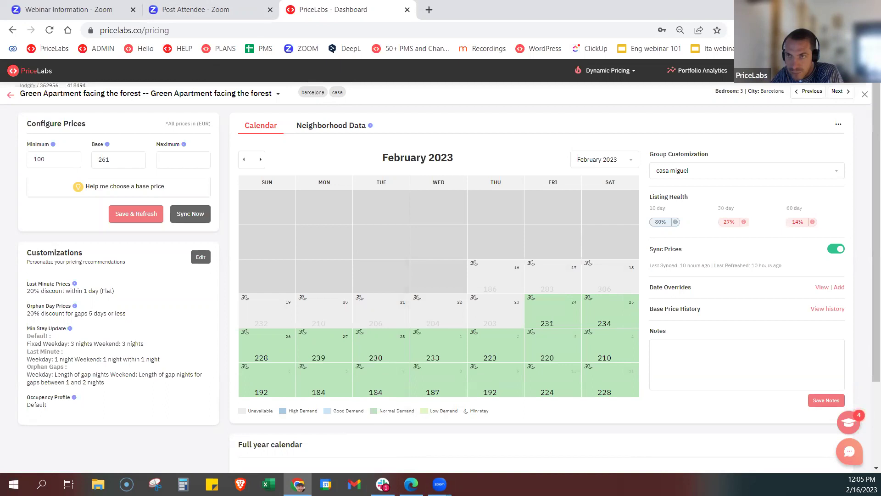
Step: Switch to the February product updates PDF in Edge and view the Rounding and Smoothing slide on page 3 at full window size
left_click(440, 483)
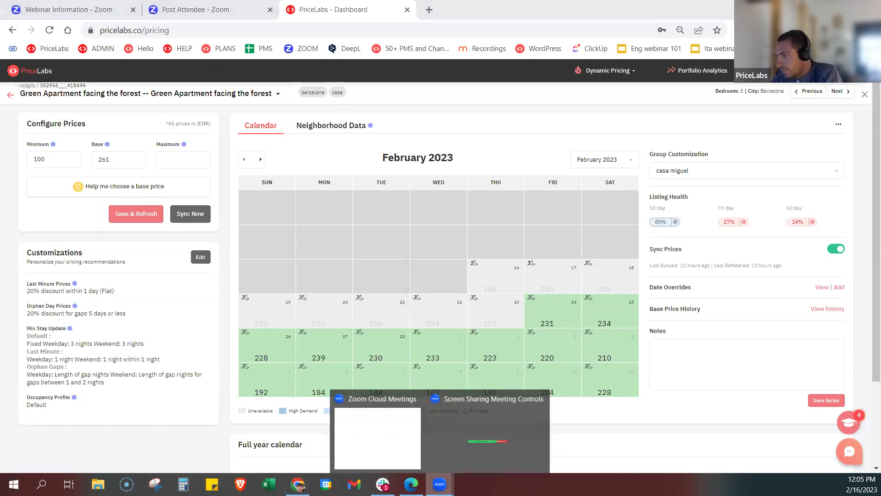
left_click(463, 447)
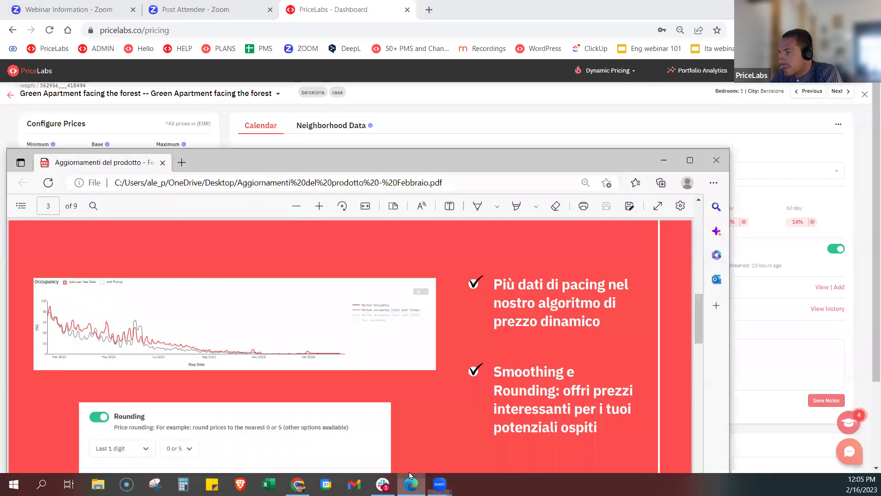
left_click(410, 484)
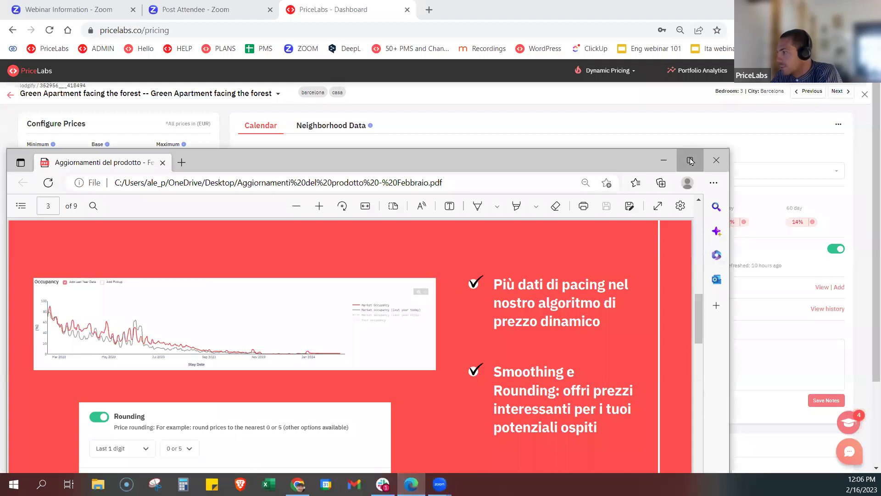
left_click(690, 161)
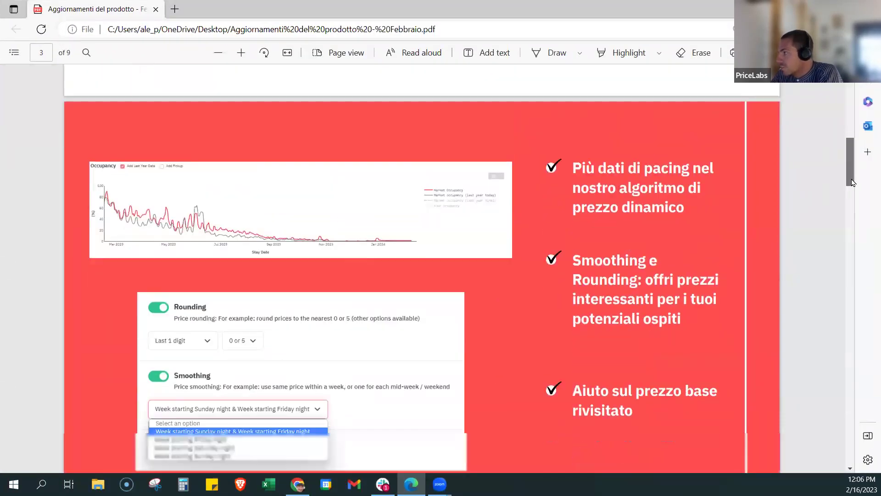
scroll(631, 228, "down", 1)
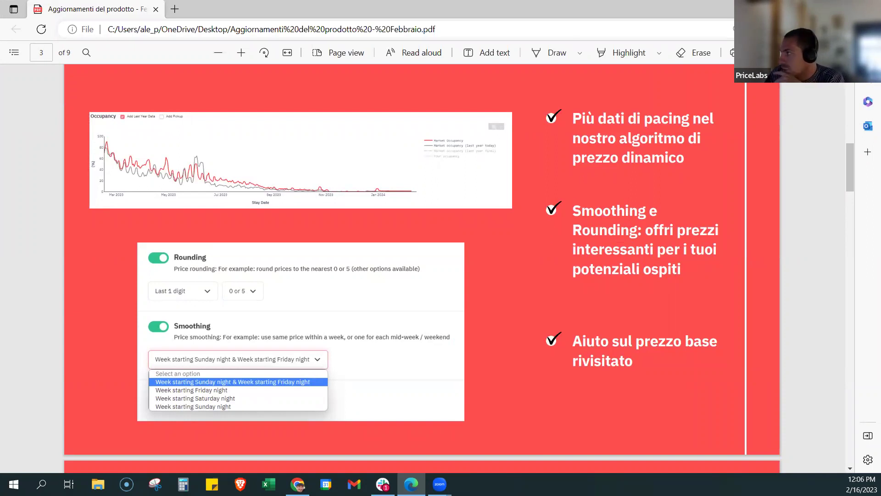
Step: Switch back to PriceLabs and enable Rounding on the last 1 digit in the listing's advanced customizations
key("alt+Tab")
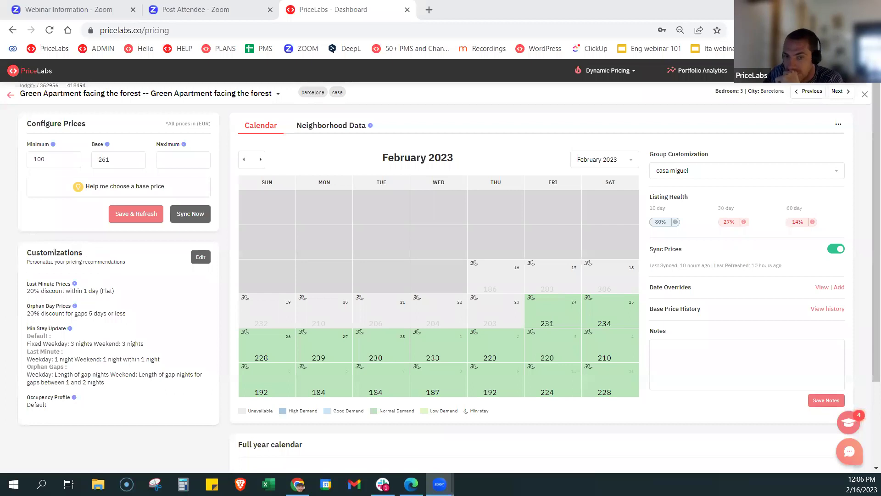
left_click(195, 259)
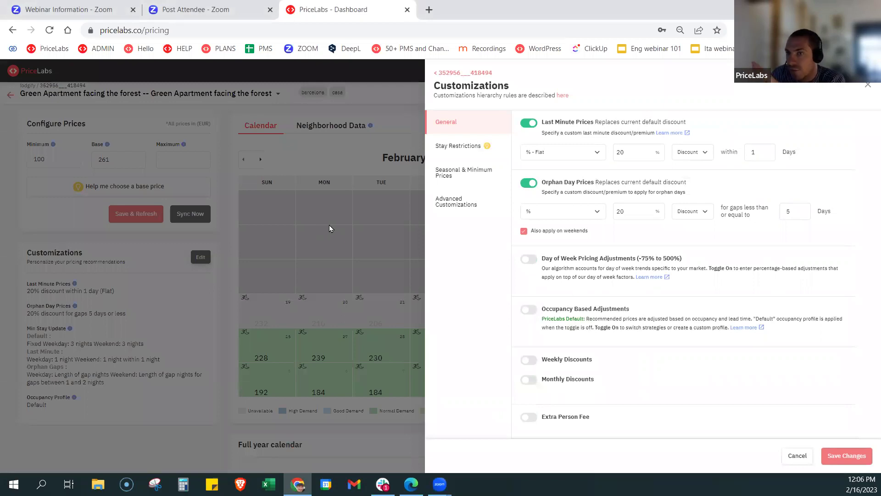
left_click(455, 201)
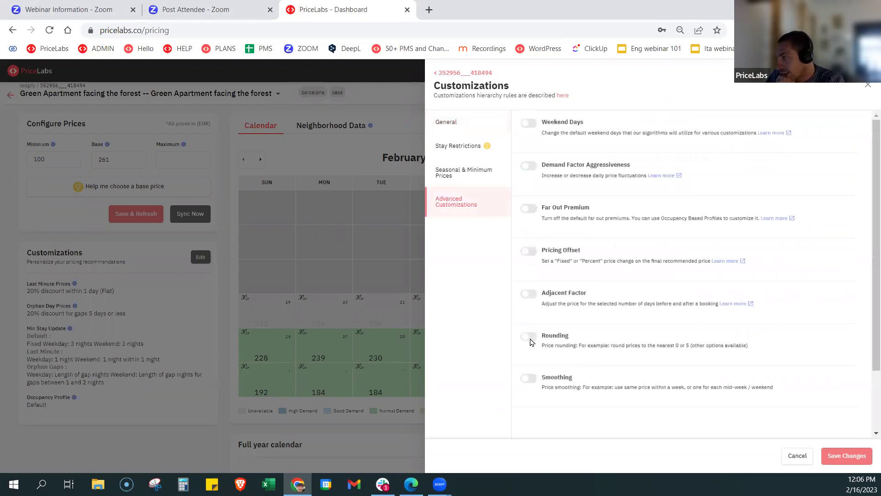
left_click(531, 339)
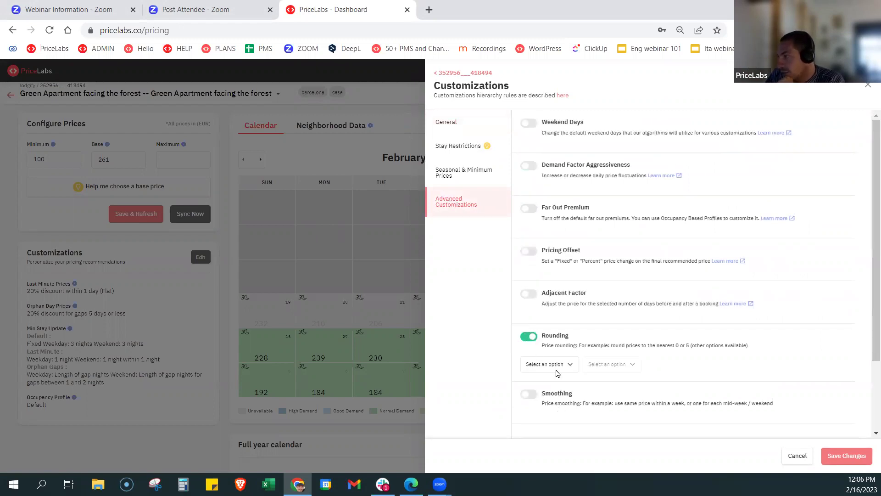
left_click(557, 366)
left_click(540, 382)
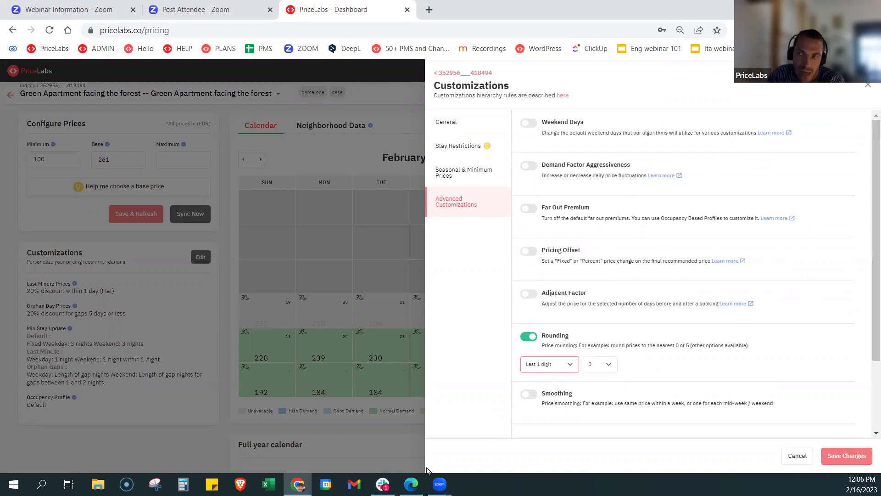
Step: Try the rounding endings 4 or 9 and 0 or 5 for the last digit
left_click(597, 367)
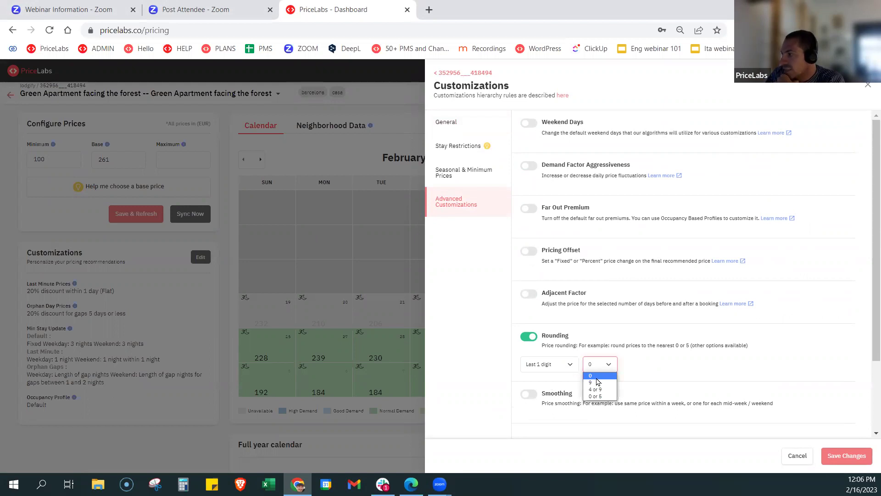
left_click(594, 387)
left_click(604, 366)
left_click(599, 389)
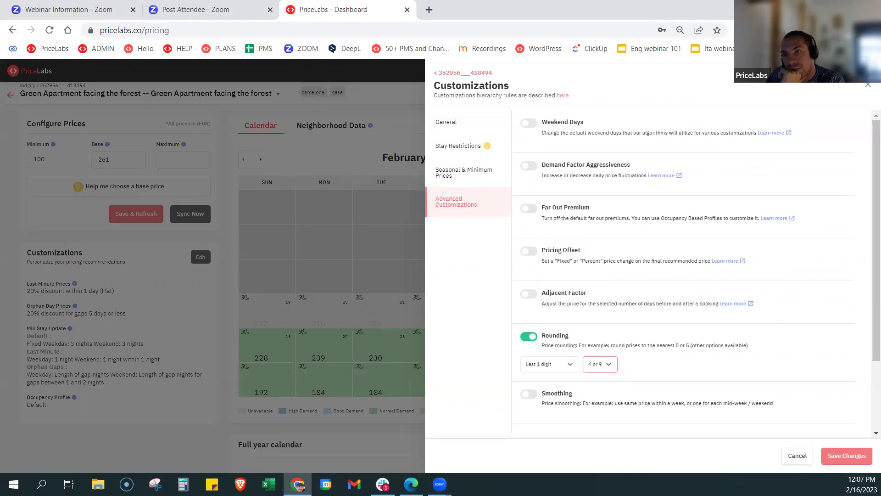
left_click(600, 366)
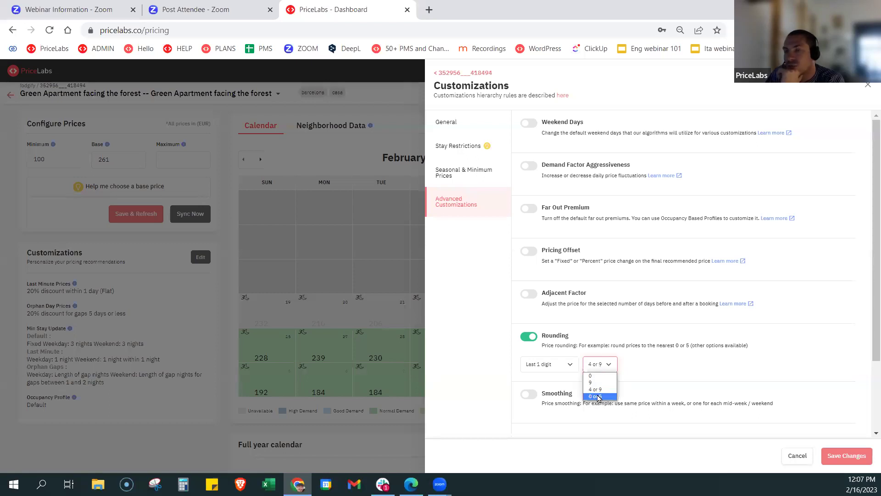
left_click(595, 396)
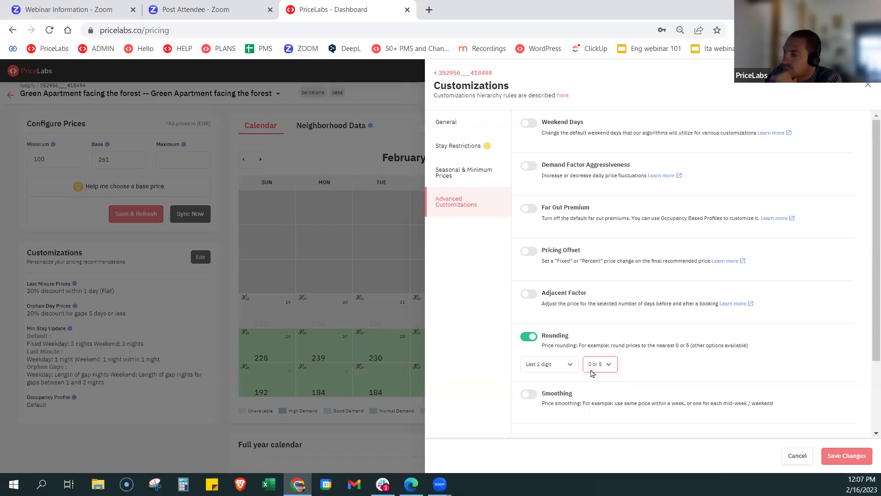
Step: Set the last-digit rounding to 4 or 9 and save the customization changes
left_click(604, 364)
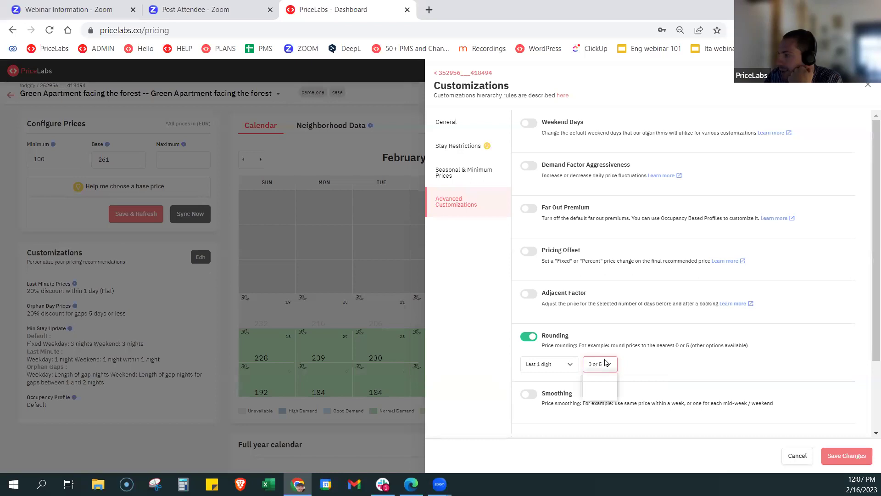
left_click(600, 390)
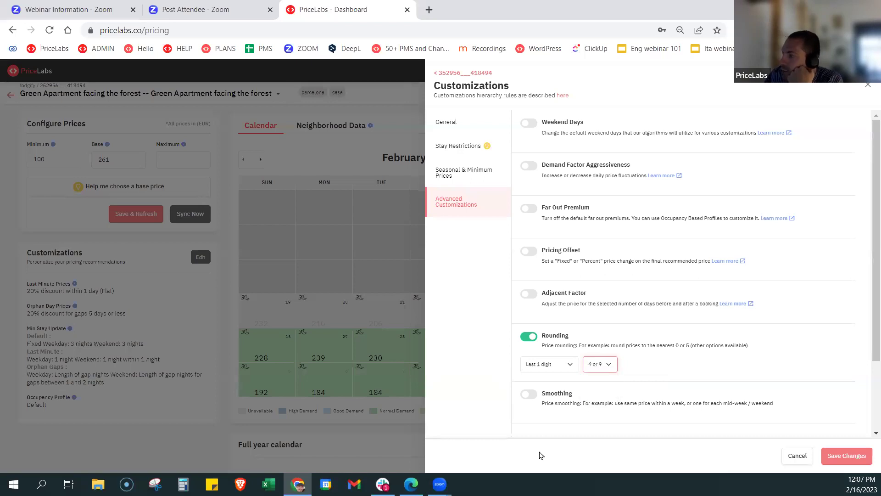
left_click(844, 463)
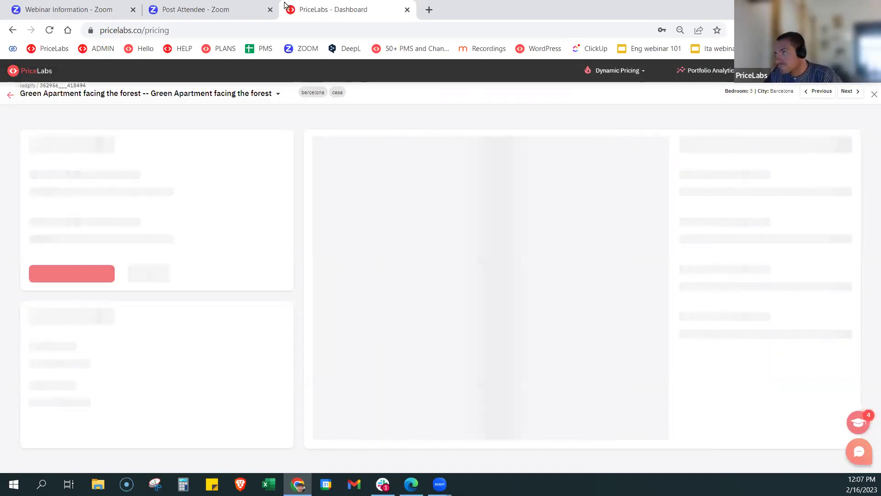
Step: Close the Post Attendee - Zoom page and review the listing's calendar prices for April and March 2023
left_click(269, 7)
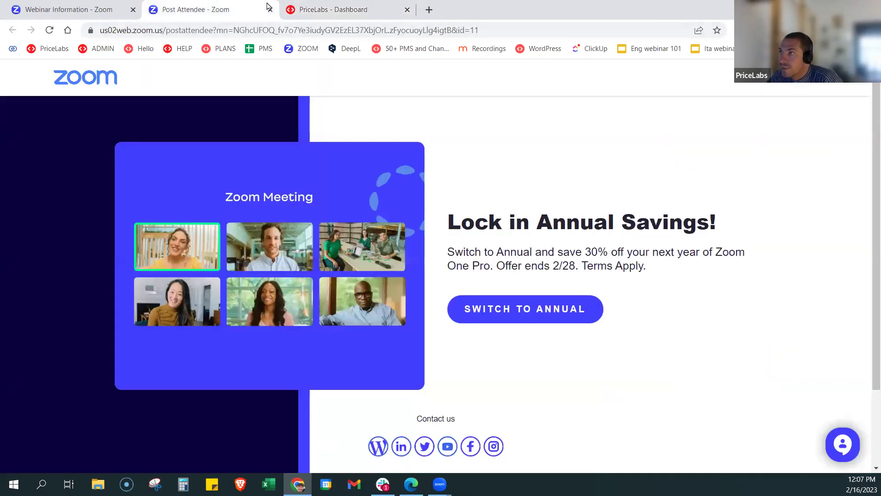
left_click(269, 9)
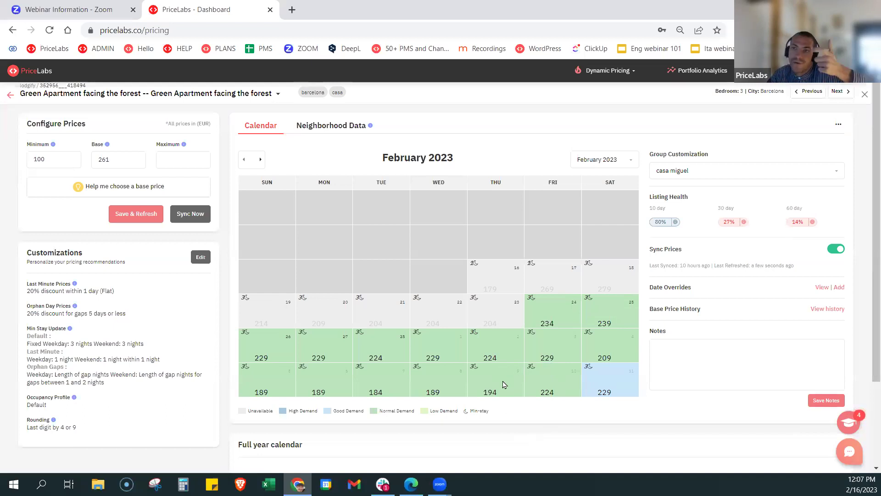
left_click(259, 161)
left_click(258, 161)
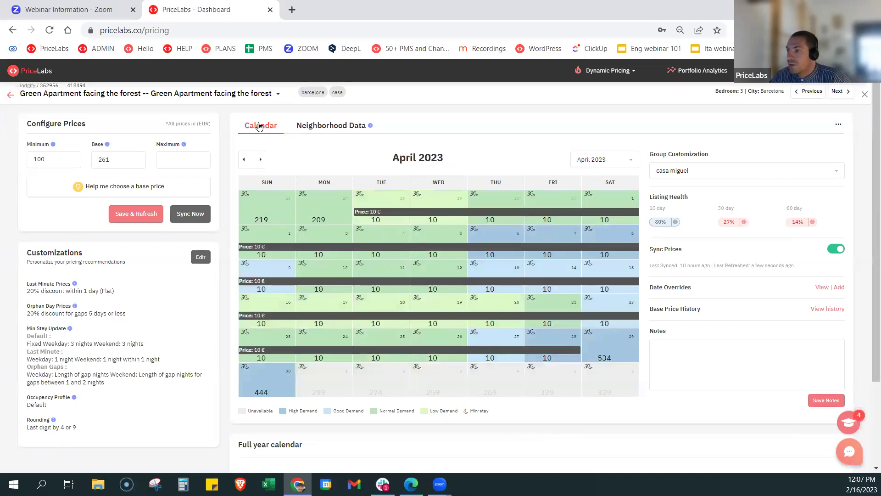
left_click(246, 160)
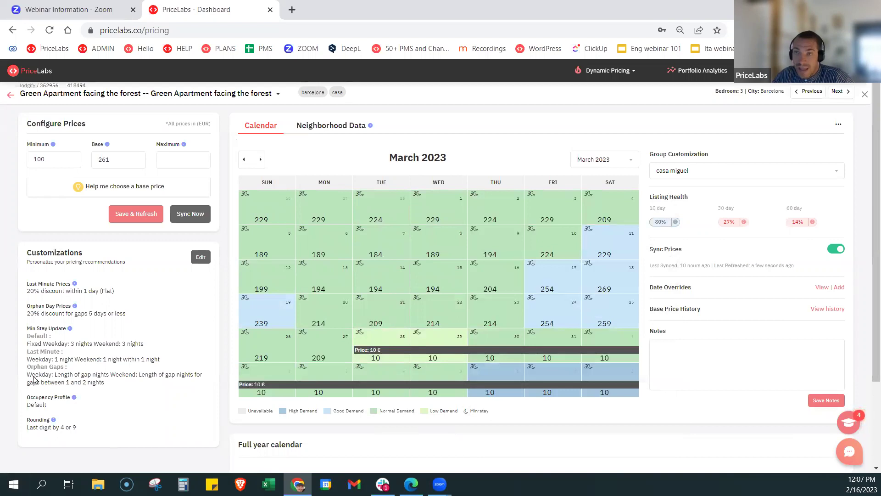
Step: Try rounding on the last 2 digits with ending 00, switch Rounding off, and close the customizations without saving
left_click(201, 258)
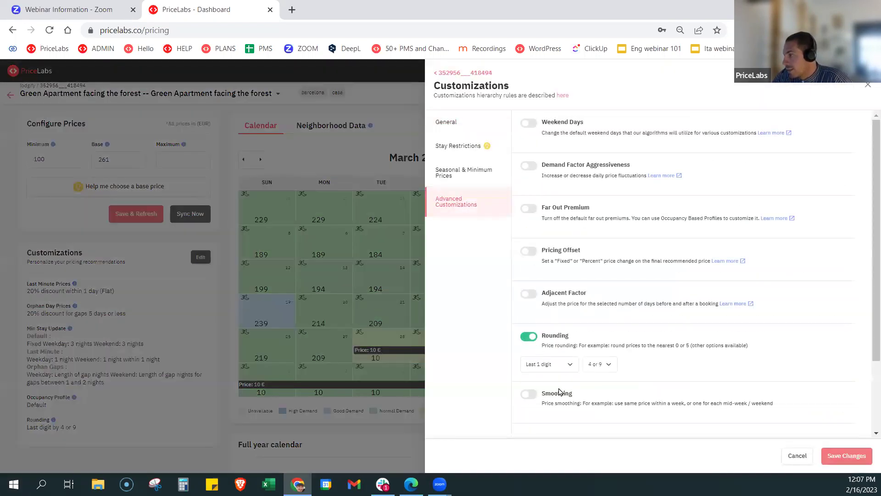
left_click(592, 365)
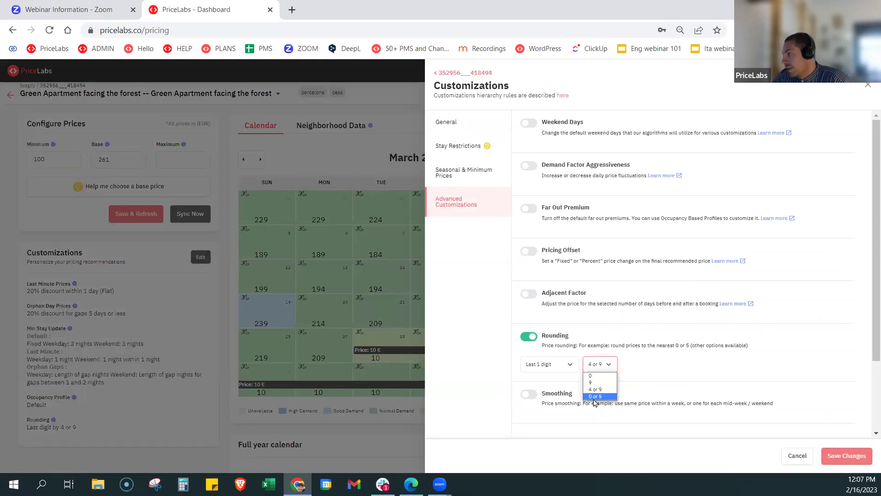
left_click(572, 363)
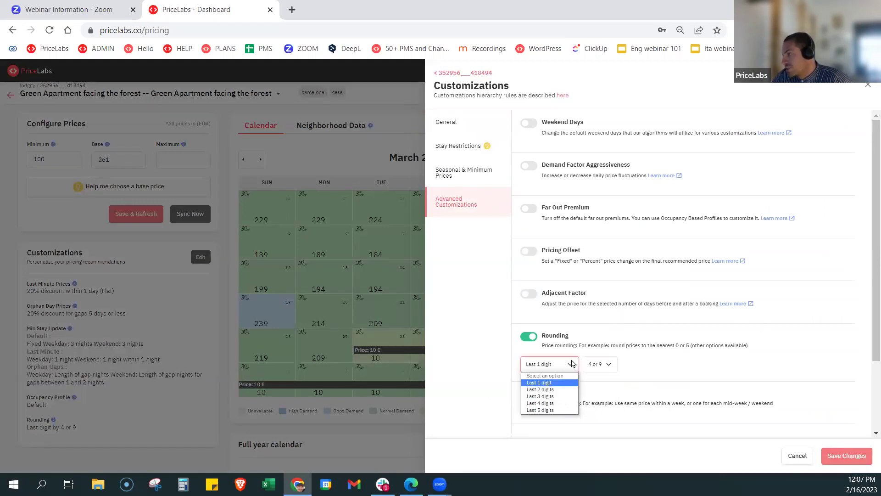
left_click(548, 390)
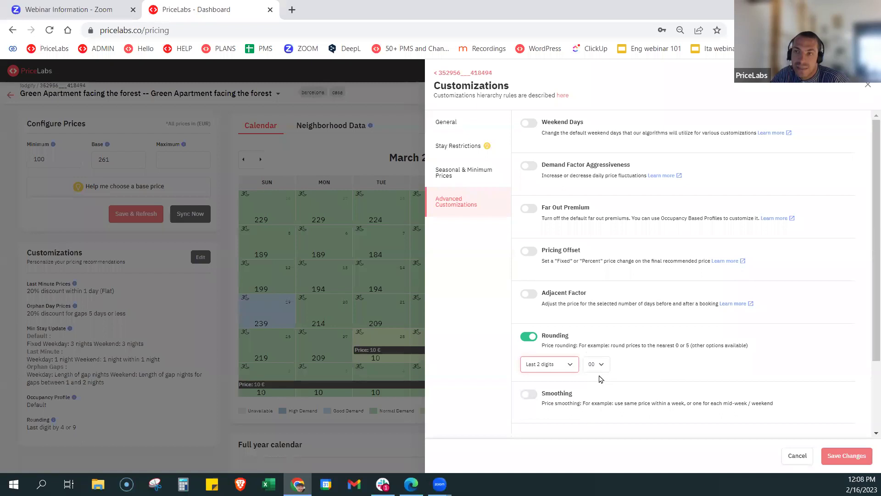
left_click(562, 363)
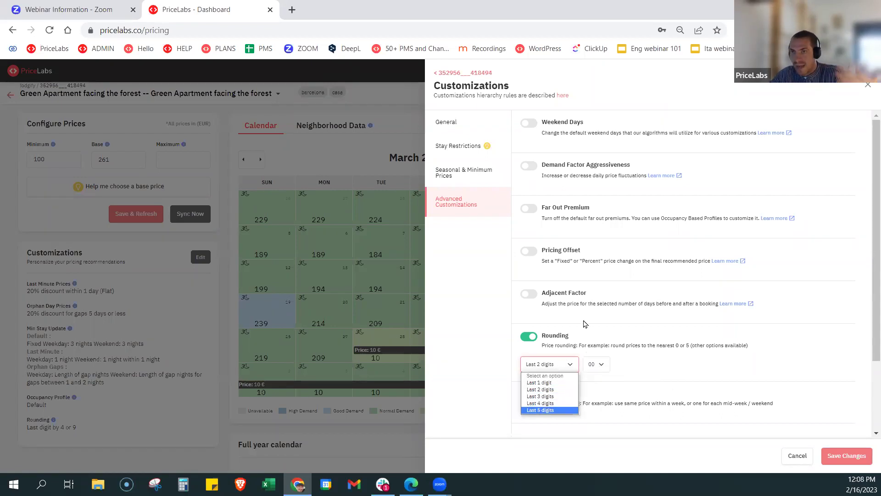
left_click(675, 383)
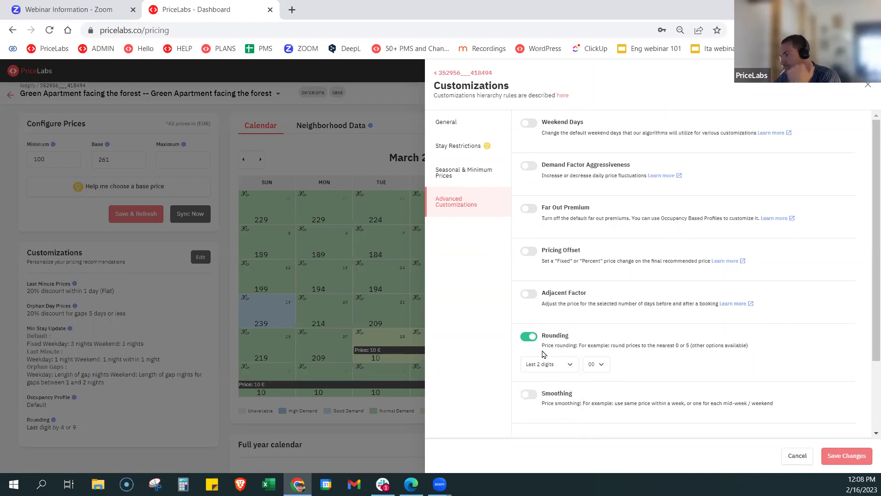
left_click(532, 337)
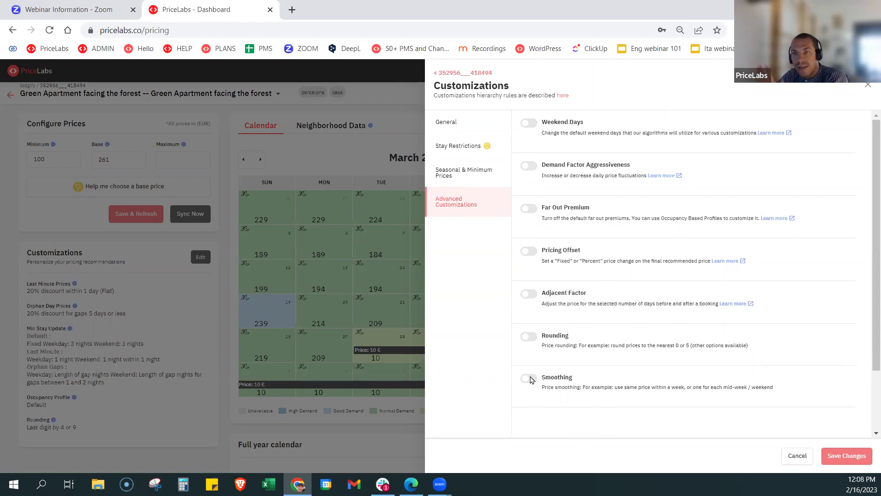
key("Escape")
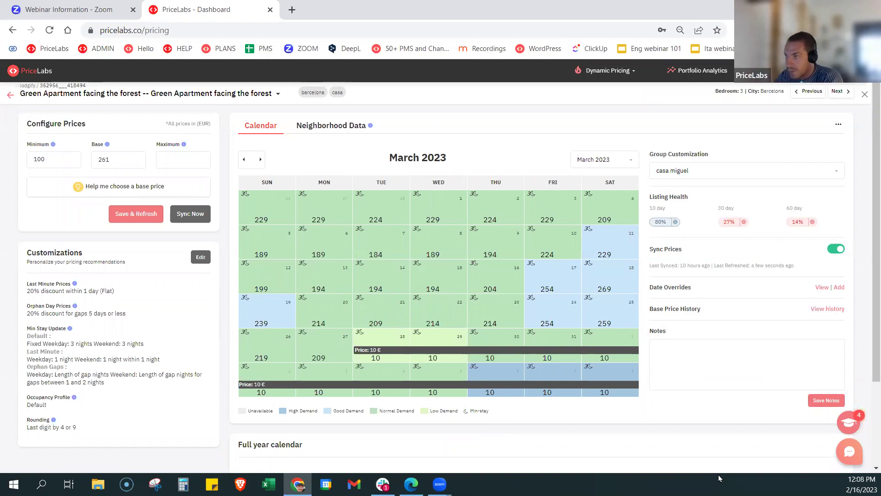
Step: In the advanced customizations, turn off Rounding, enable Smoothing with Week starting Saturday night, and save the changes
left_click(197, 259)
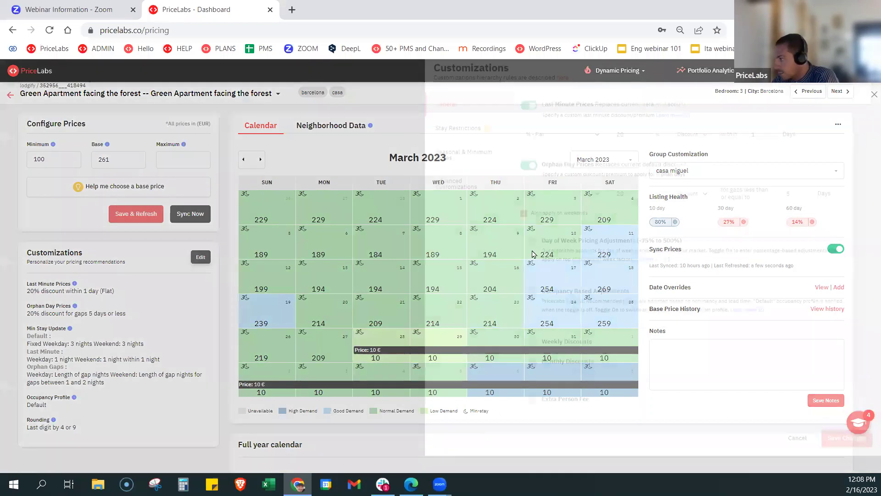
left_click(477, 201)
left_click(528, 337)
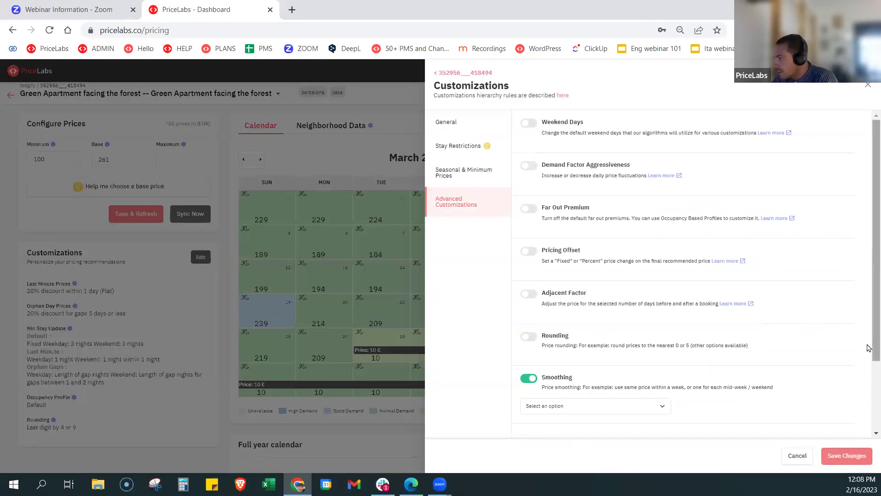
scroll(870, 347, "down", 1)
left_click(591, 350)
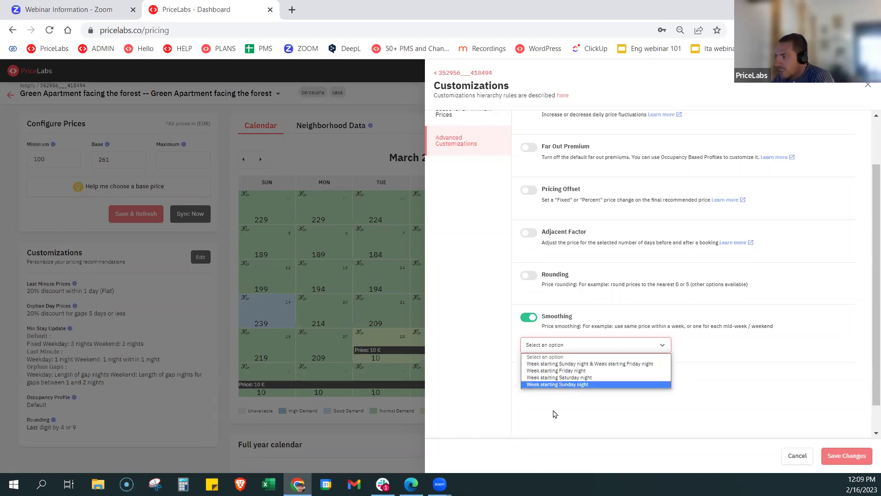
left_click(573, 378)
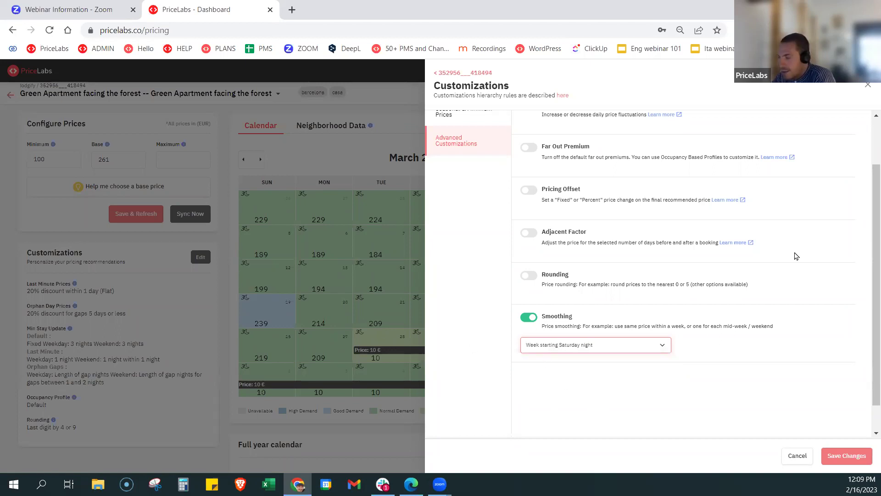
left_click(847, 455)
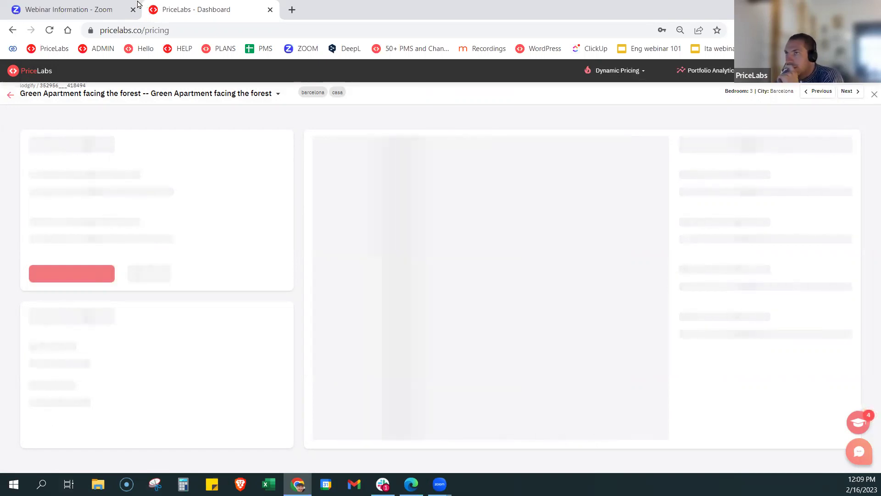
left_click(82, 4)
left_click(184, 9)
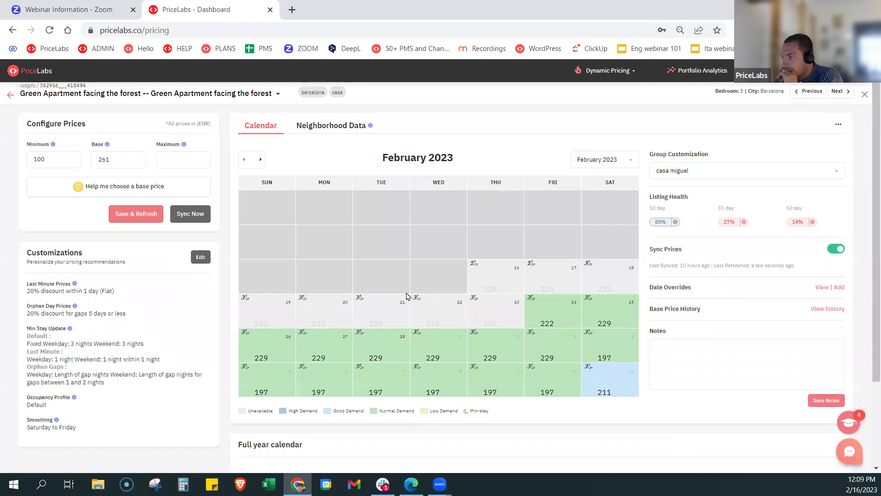
Step: Try switching Smoothing off in the advanced customizations, consult the Rounding and Smoothing slide in the Edge PDF, and close the customizations without saving
mouse_move(595, 334)
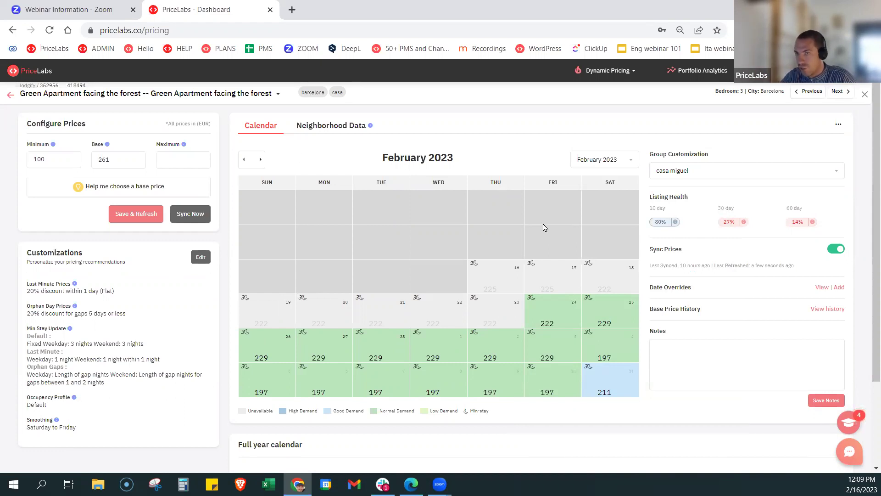
left_click(200, 258)
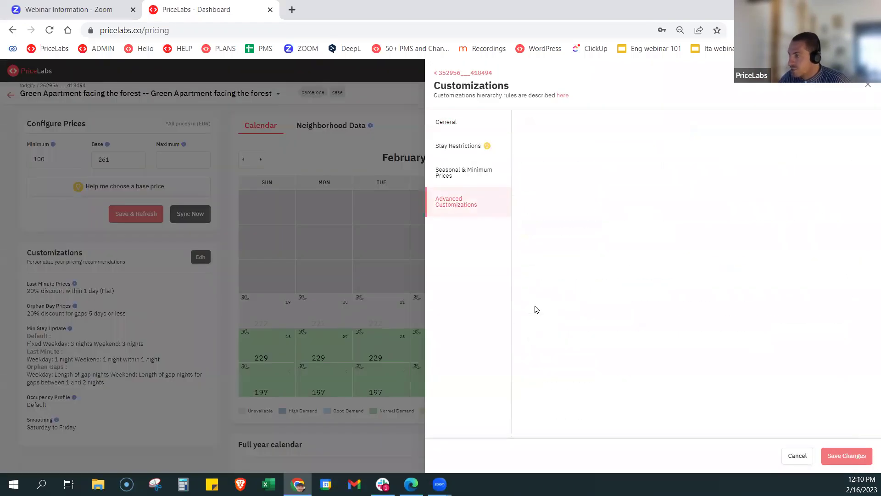
left_click(527, 287)
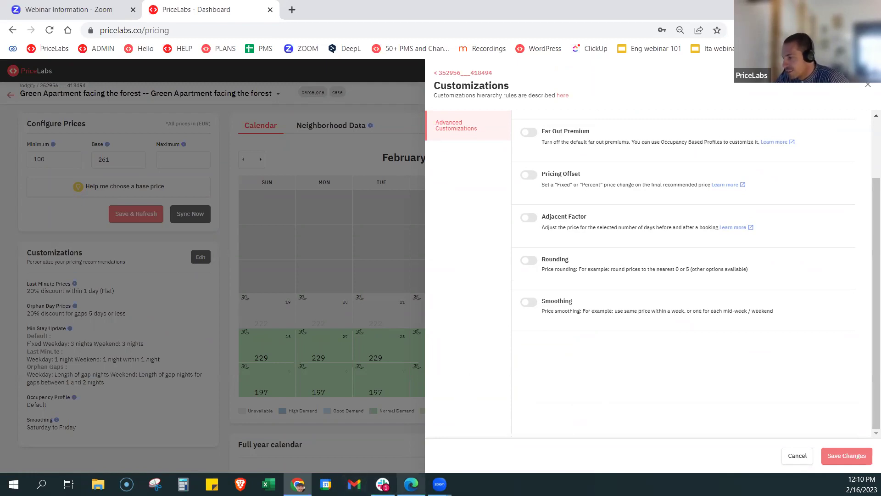
left_click(411, 483)
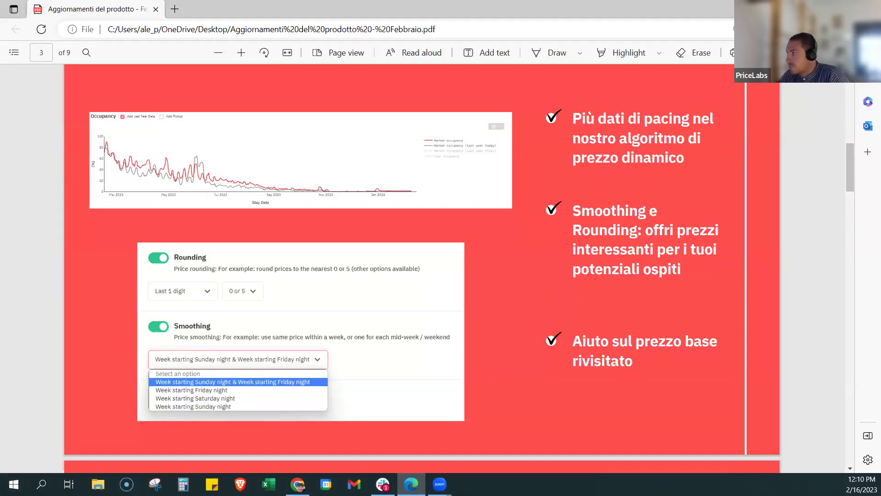
key("alt+Tab")
left_click(304, 199)
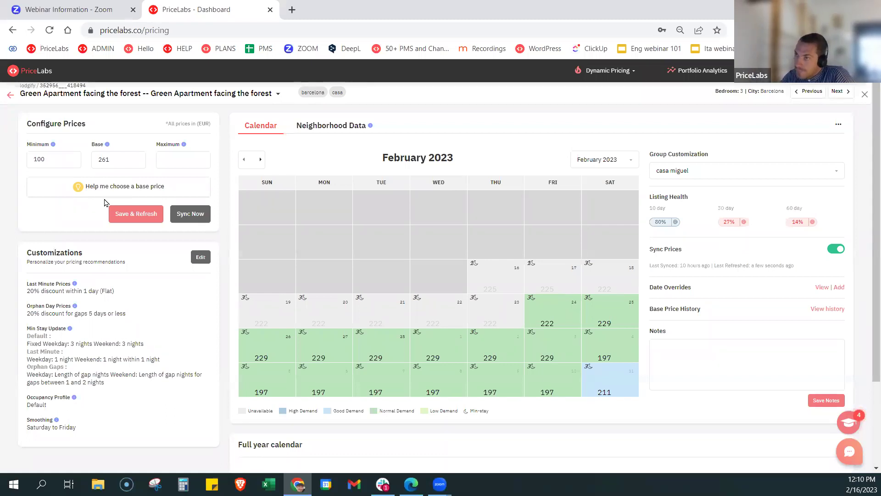
Step: Open the base price helper, highlight the recommendation's generation date and the booking-trends reason, and close the helper without changing the base price
left_click(132, 190)
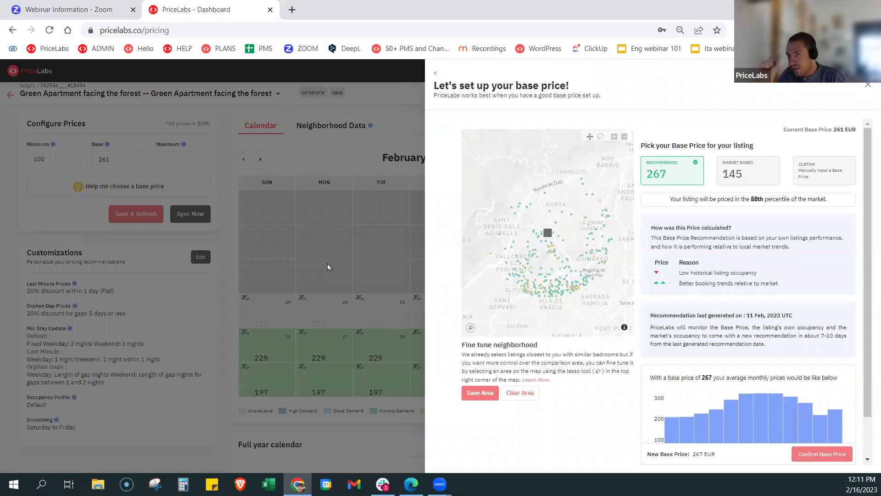
triple_click(742, 317)
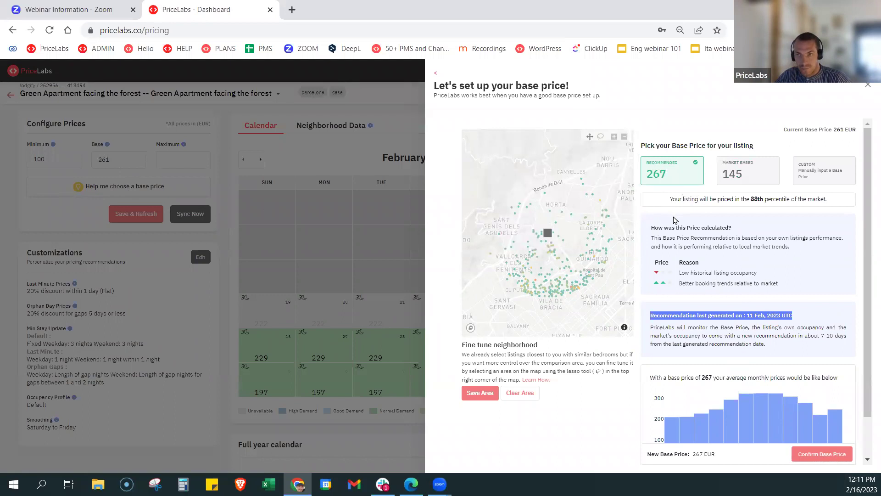
left_click_drag(679, 283, 771, 290)
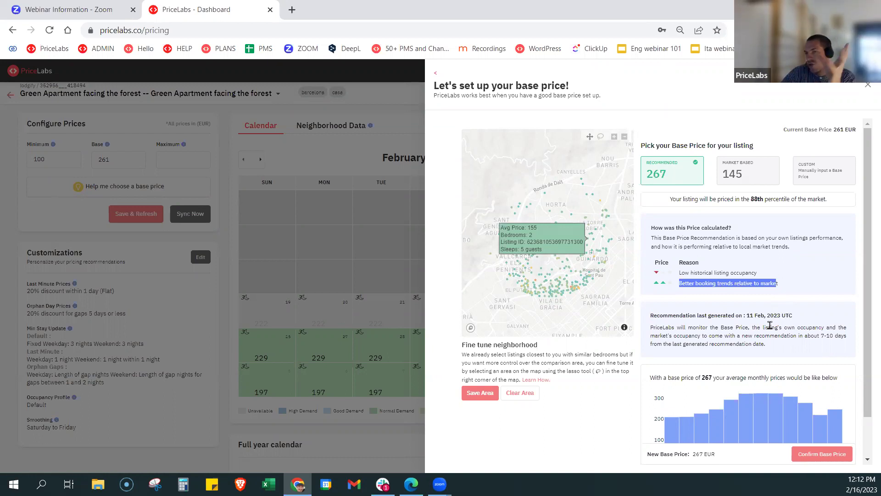
left_click(869, 87)
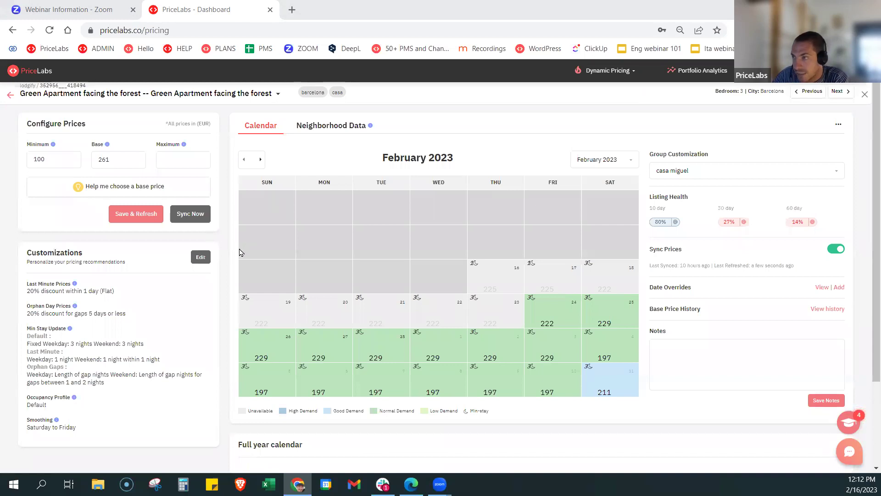
Step: Switch Smoothing off in the listing's advanced customizations, look over the other advanced options, and discard the change
left_click(201, 265)
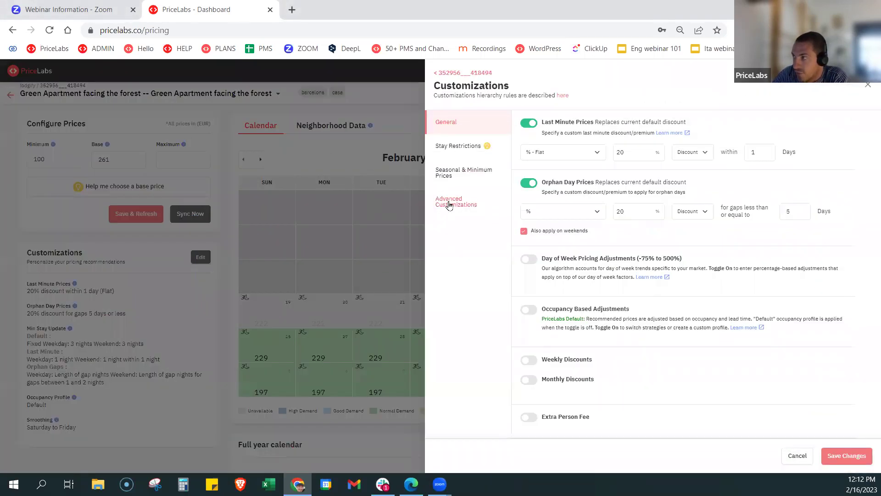
left_click(450, 205)
scroll(543, 296, "down", 2)
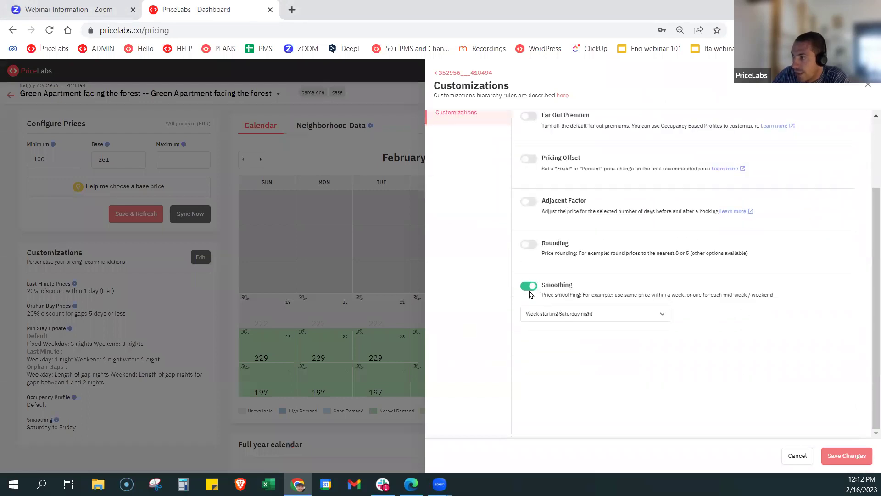
left_click(528, 285)
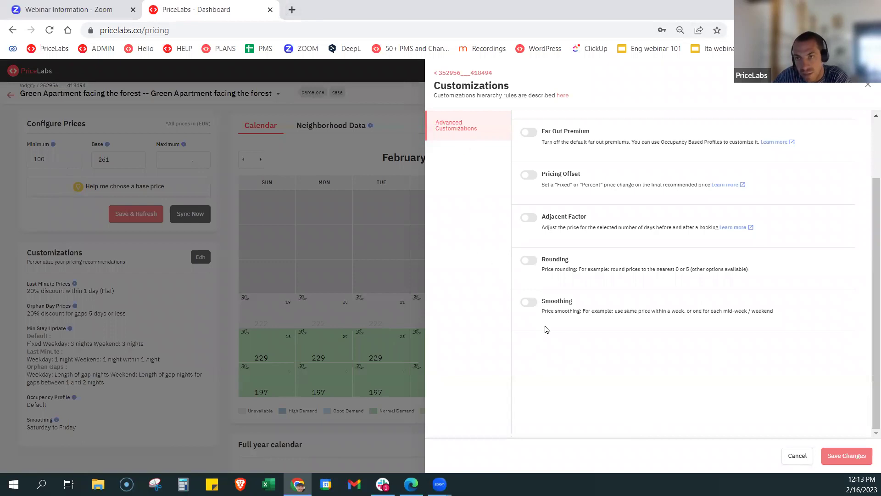
scroll(546, 329, "up", 2)
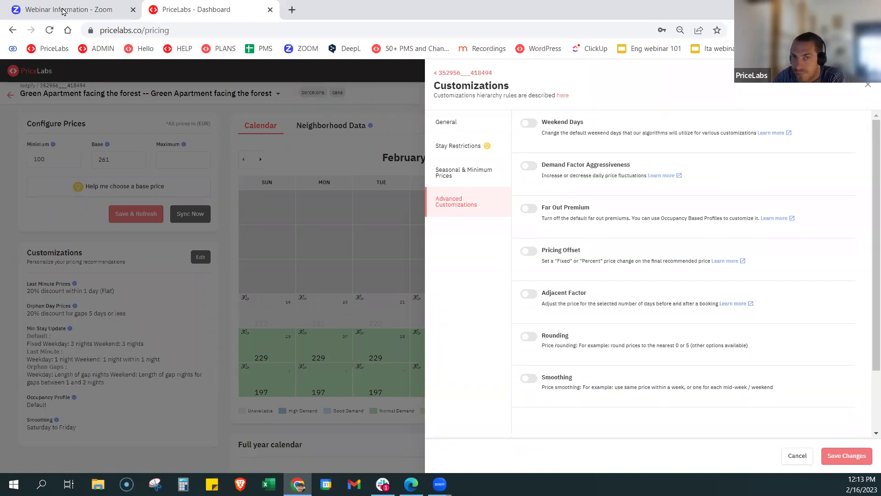
left_click(868, 86)
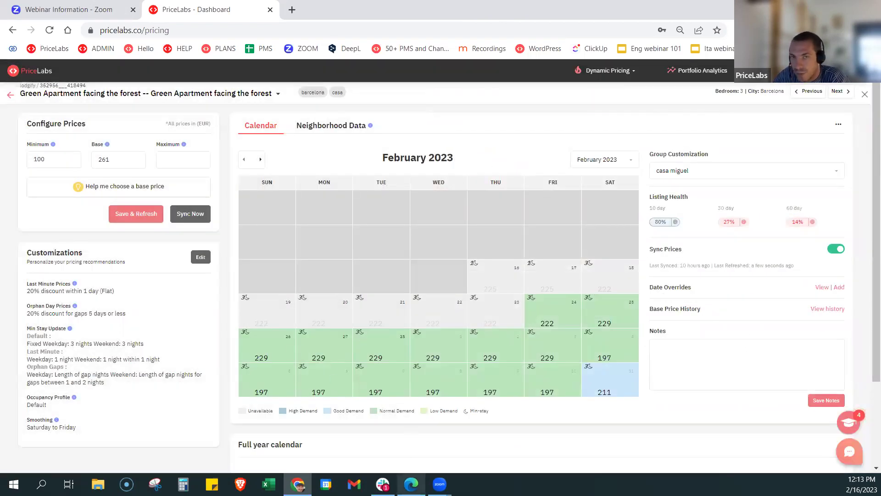
Step: Switch to the product updates PDF in Edge, show the improved price tooltip slide on page 4, and return to PriceLabs in Chrome
left_click(412, 483)
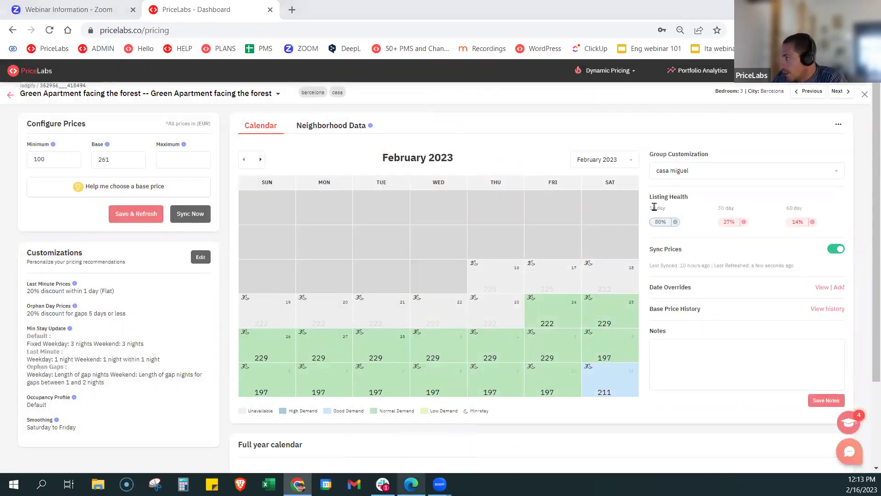
left_click_drag(851, 177, 868, 223)
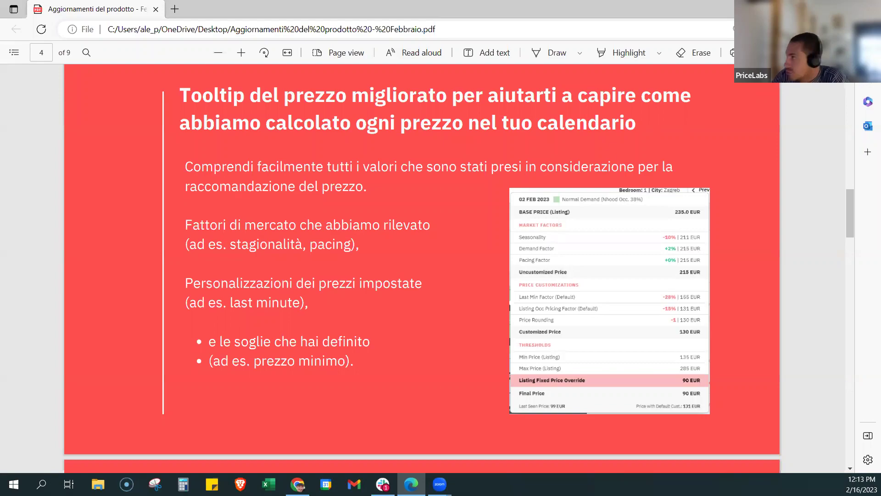
left_click(297, 484)
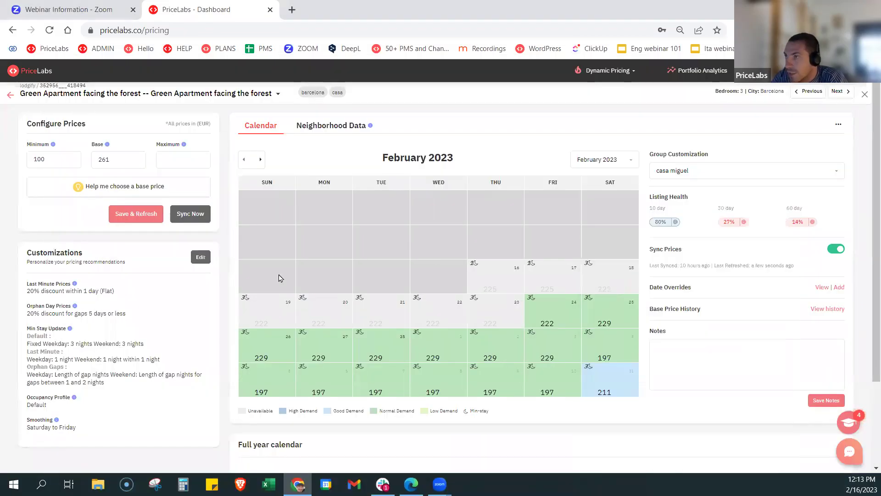
Step: Close the current listing and open the price calendar of the Milano full on listing from the Pricing Dashboard
left_click(865, 94)
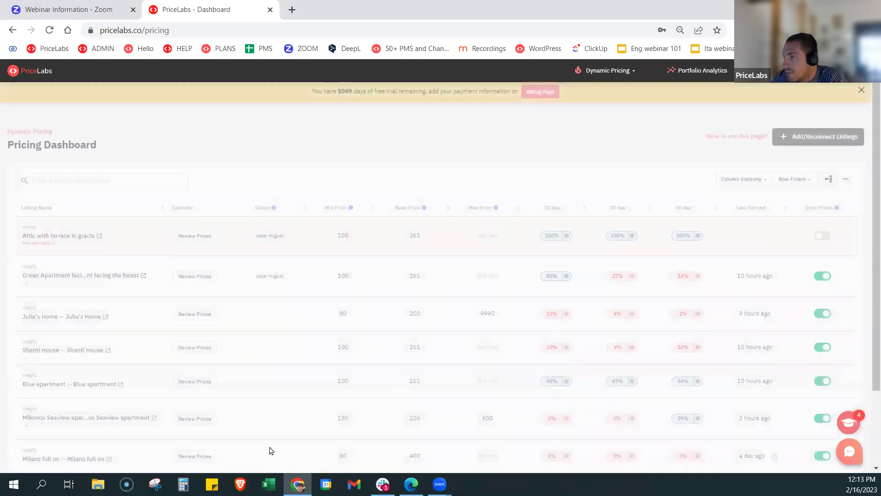
scroll(179, 385, "down", 2)
left_click(193, 362)
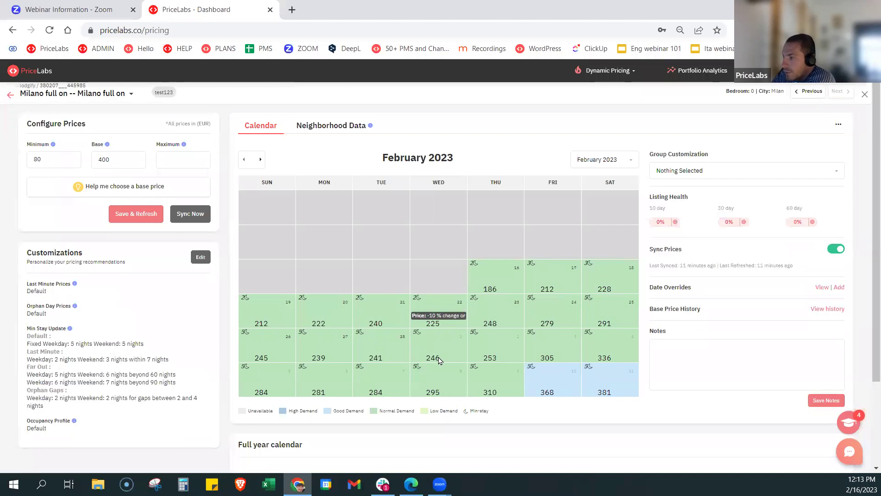
Step: Examine the price details of 1 and 2 March 2023, then view the listing's base price recommendation and close it
mouse_move(436, 360)
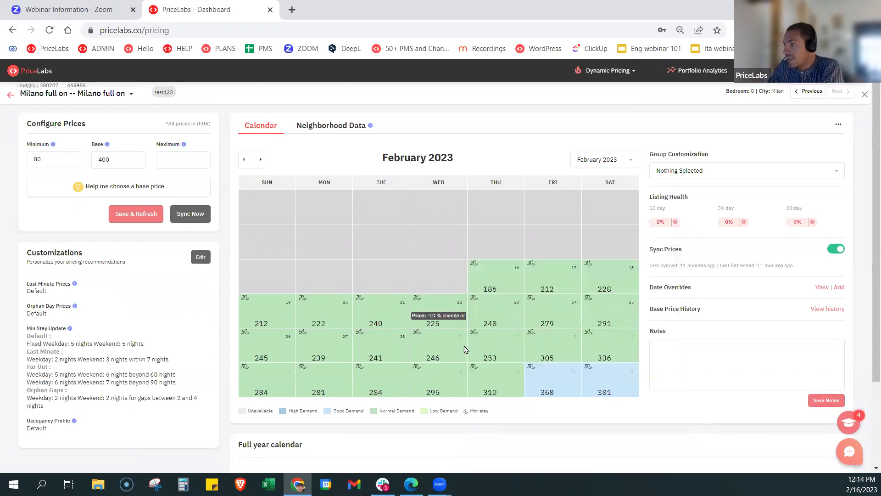
mouse_move(491, 359)
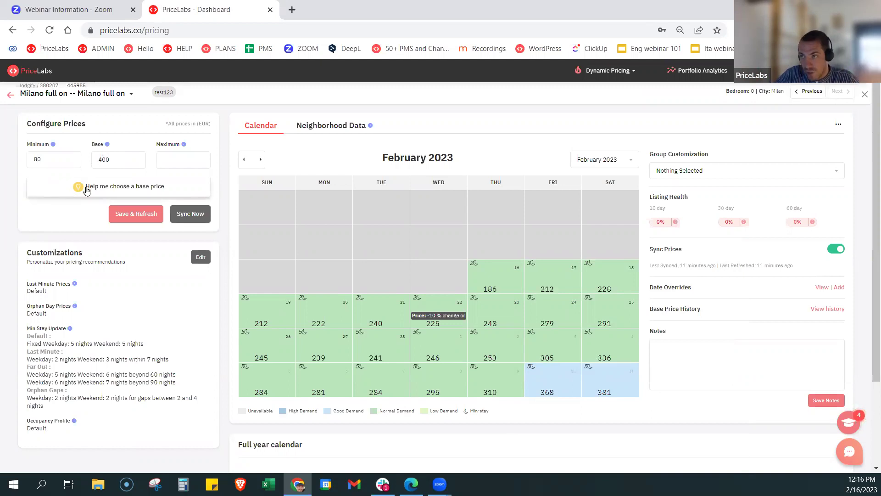
left_click(122, 185)
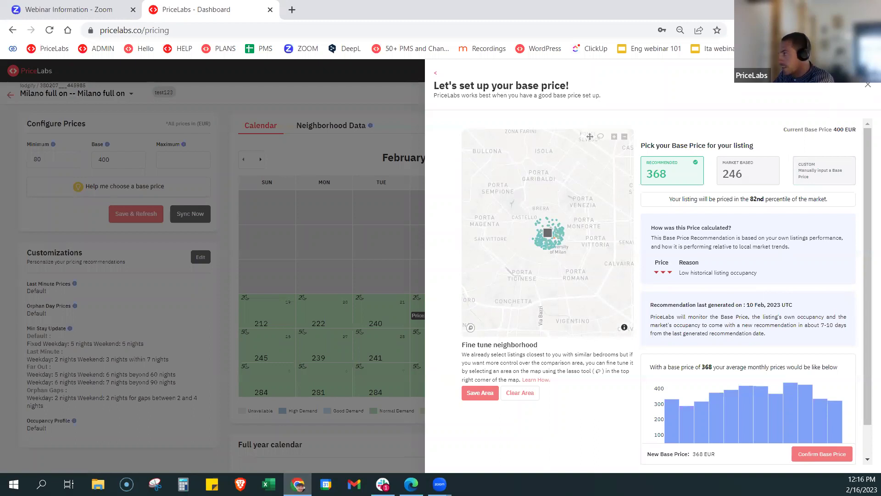
left_click(867, 89)
Step: Switch to the product updates PDF in Edge and show the bulk-editing features slide on page 5
left_click(411, 484)
scroll(712, 272, "down", 6)
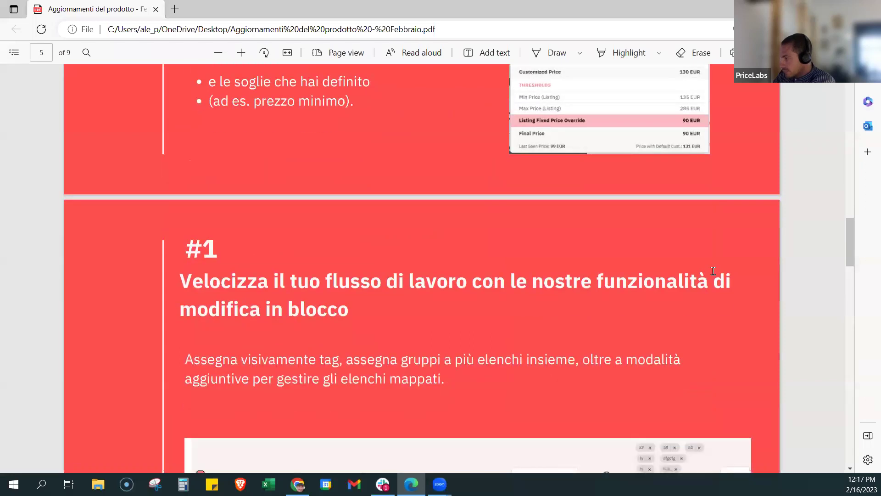
scroll(716, 279, "down", 3)
scroll(815, 277, "up", 1)
left_click_drag(852, 265, 849, 263)
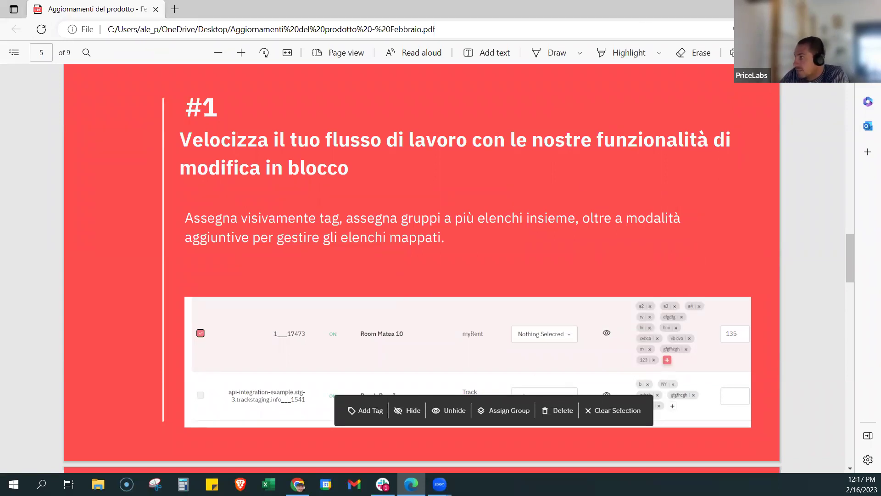
Step: Return to PriceLabs in Chrome and open the Manage Listings page
key("alt+Tab")
left_click(608, 70)
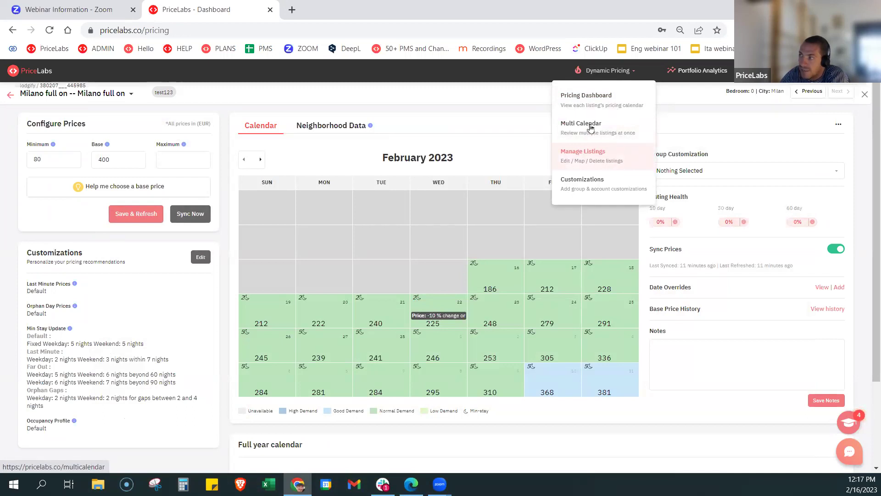
left_click(597, 158)
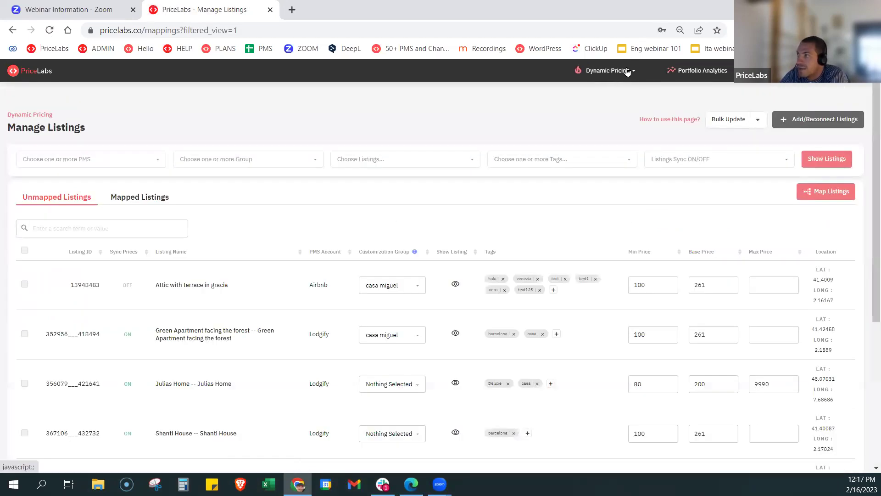
left_click(626, 70)
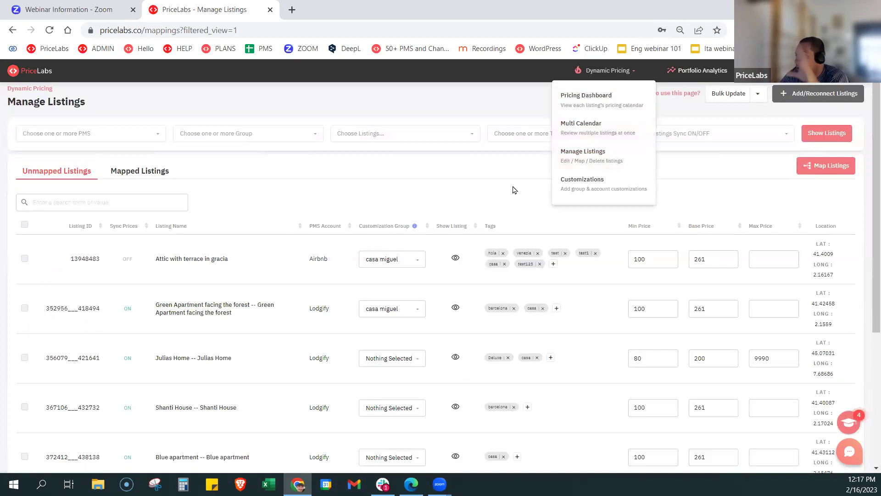
left_click(398, 183)
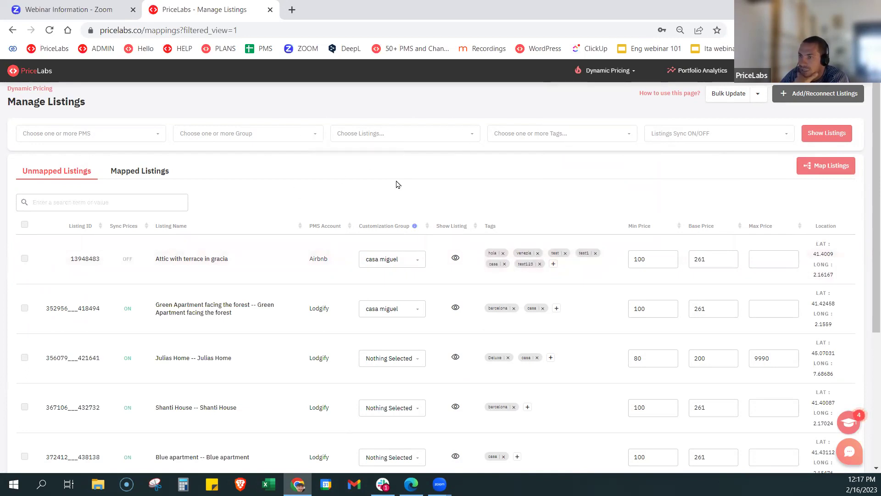
Step: Select the first three unmapped listings and add the tag ciao to all of them in bulk
left_click(24, 259)
left_click(24, 308)
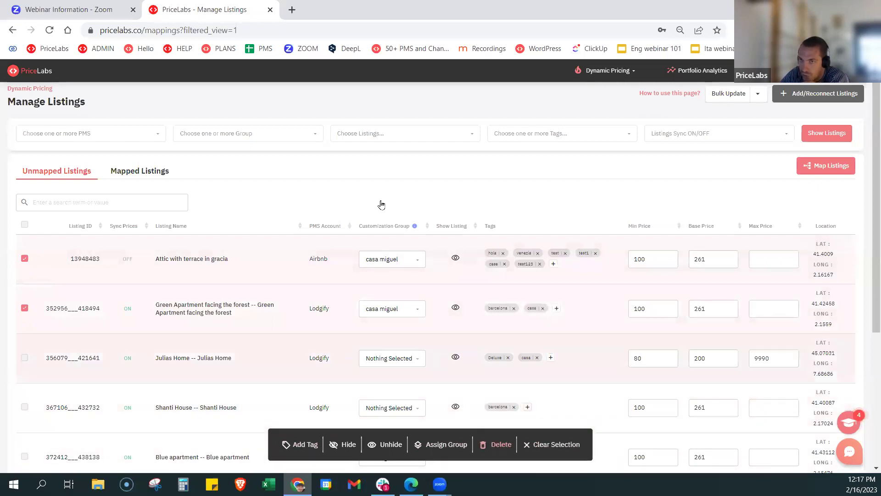
left_click(24, 357)
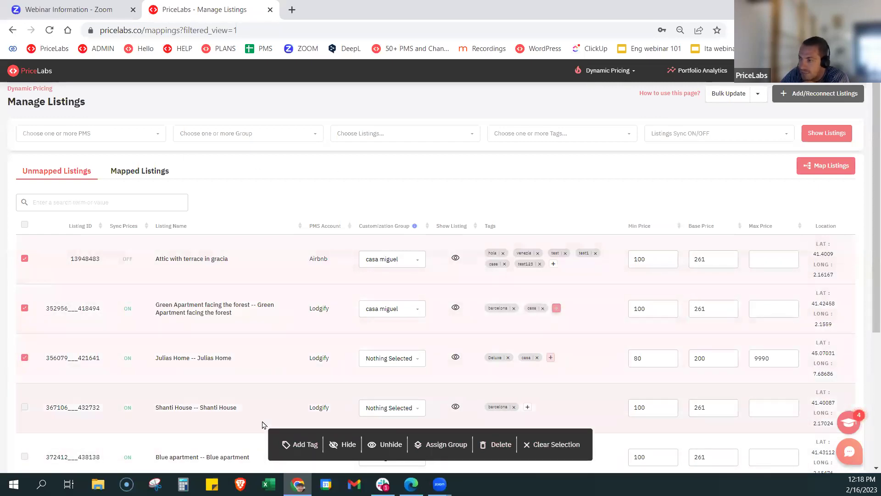
left_click(302, 444)
left_click(743, 119)
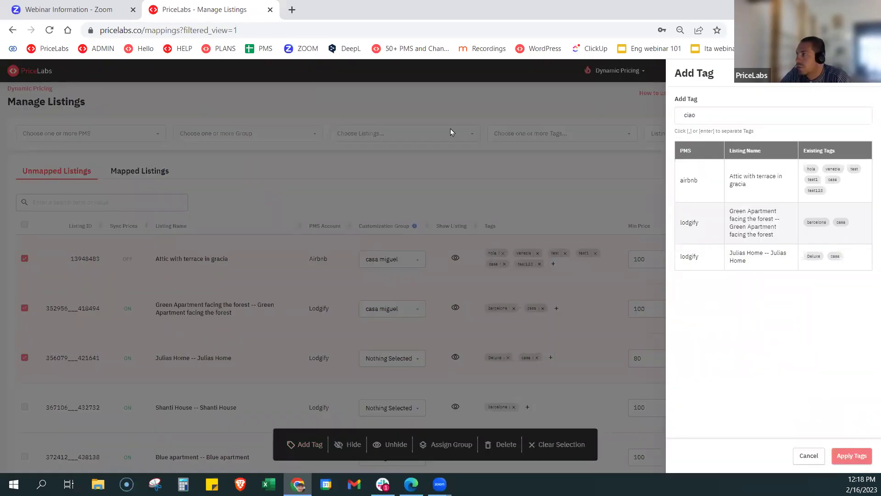
type("ciao")
key("Return")
left_click(847, 455)
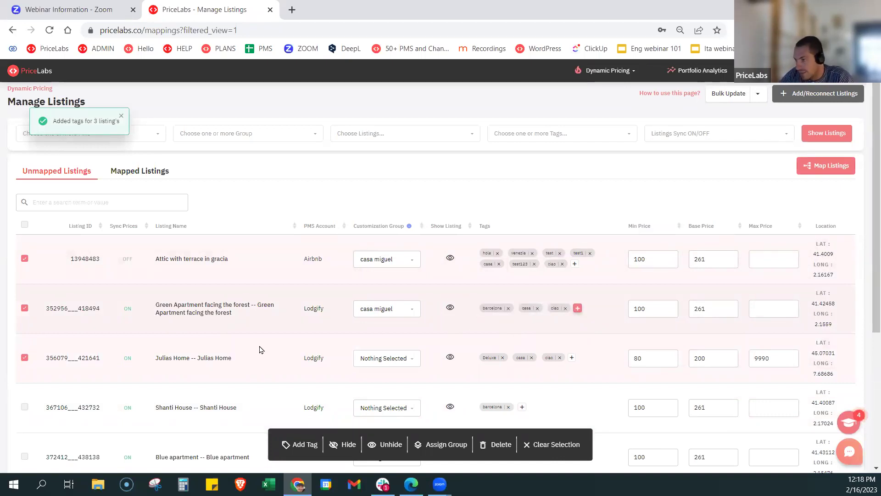
Step: Add Shanti House to the three selected listings and assign the group casa miguel to all four in bulk
left_click(26, 407)
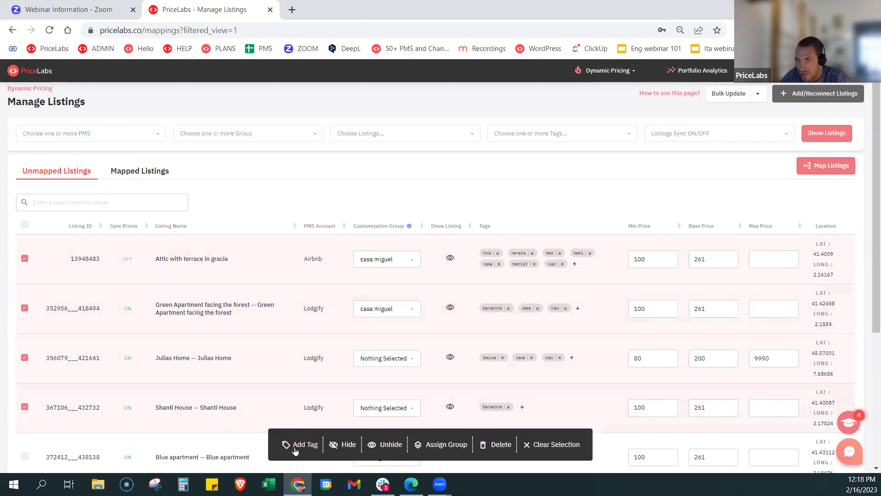
left_click(433, 445)
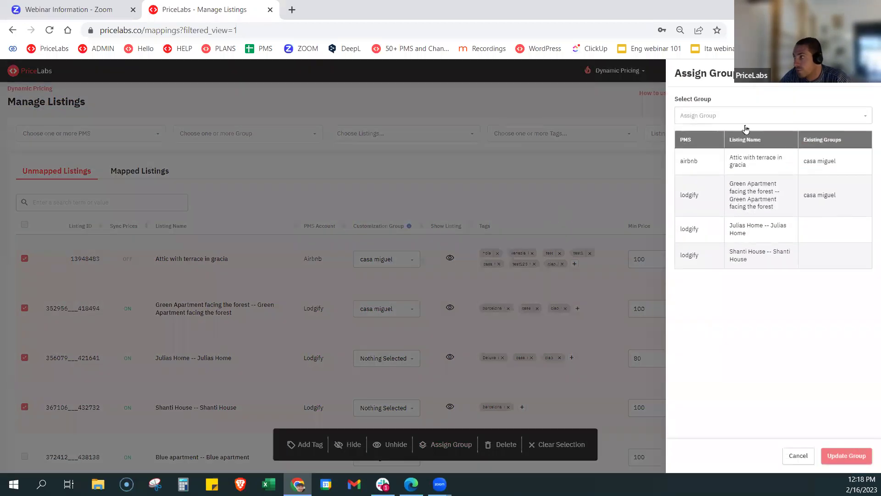
left_click(709, 115)
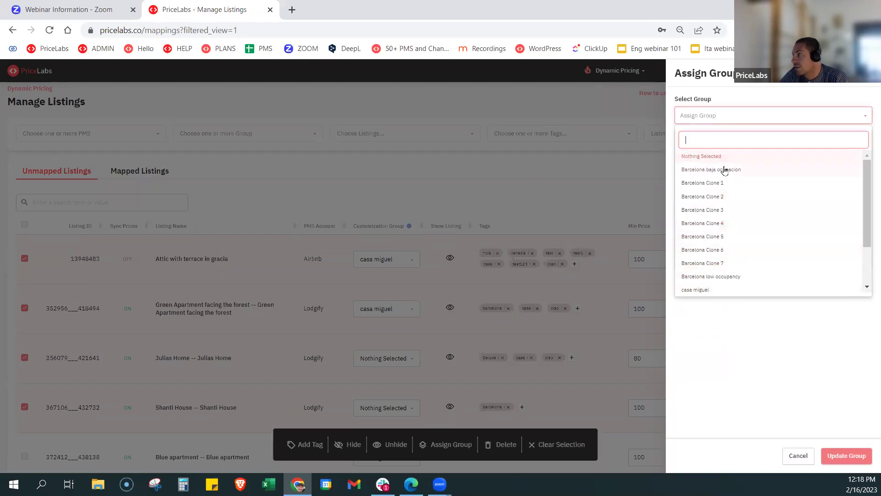
left_click(719, 290)
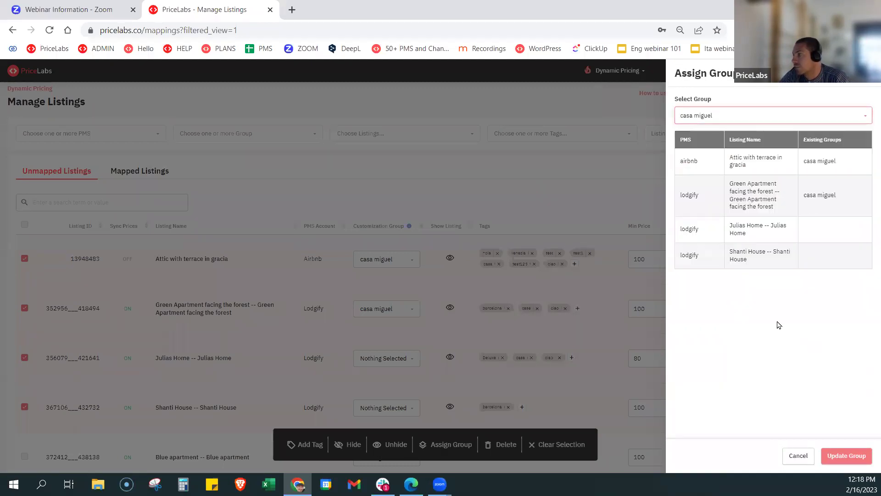
left_click(848, 456)
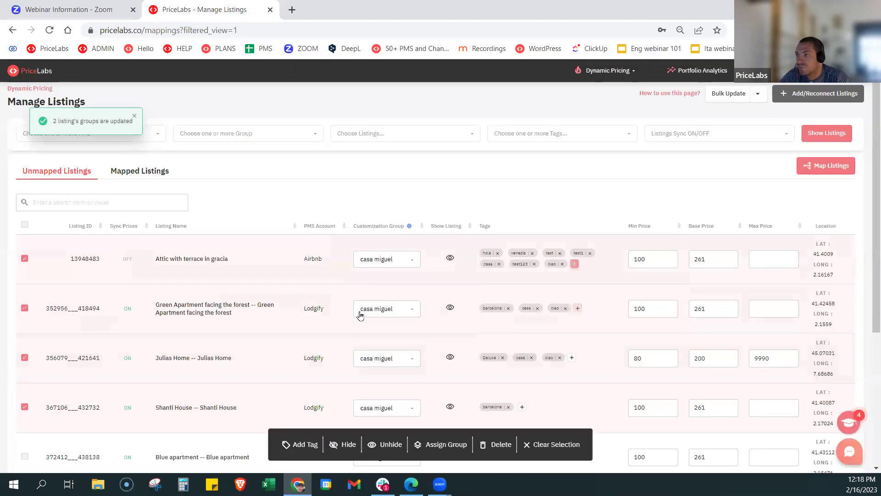
Step: Set the customization group of Attic with terrace in gracia to Barcelona Clone 1 and of Green Apartment facing the forest to Milano
left_click(387, 259)
left_click(393, 295)
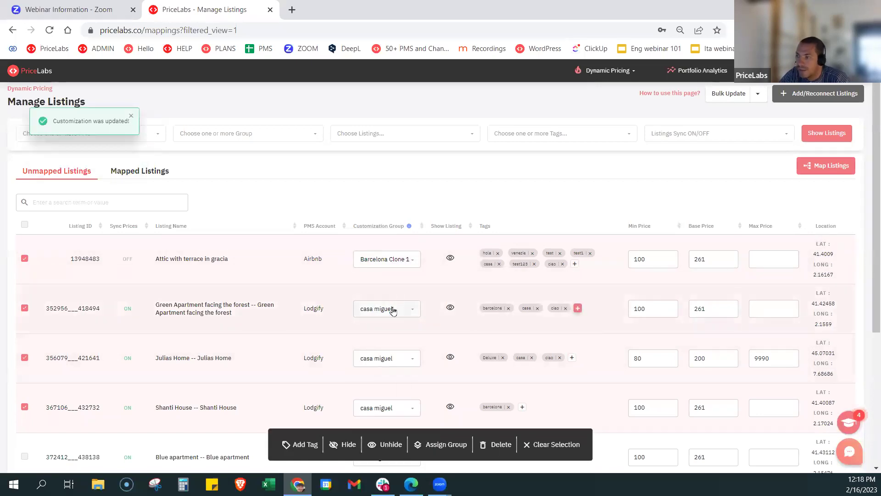
left_click(394, 309)
left_click(380, 262)
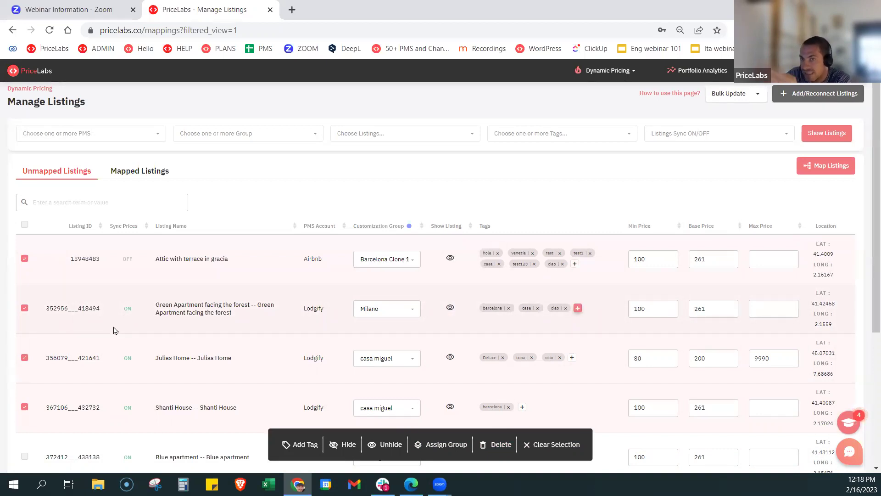
Step: Open the Multi Calendar page and select the Green Apartment facing the forest, Julia's Home and Shanti House listings
left_click(620, 72)
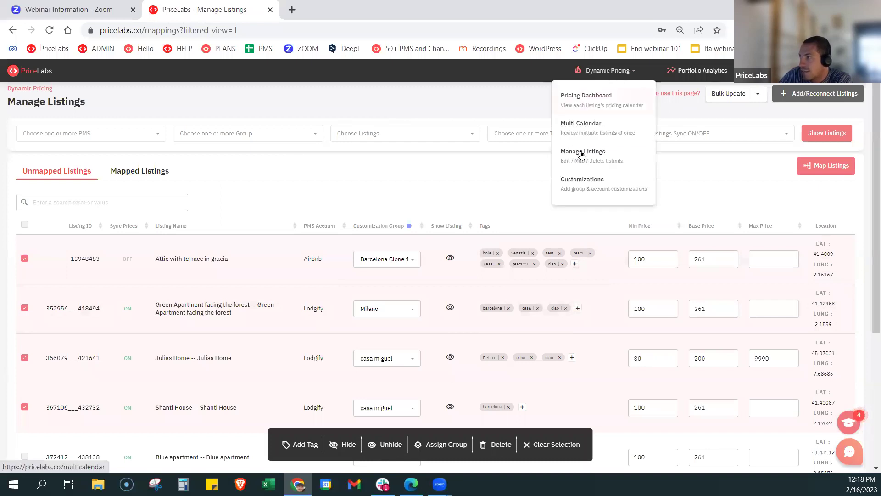
left_click(583, 124)
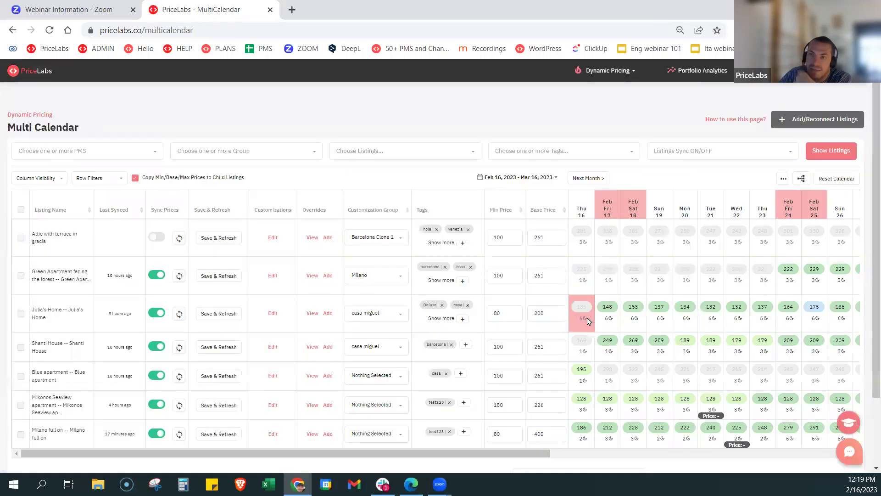
scroll(544, 376, "down", 1)
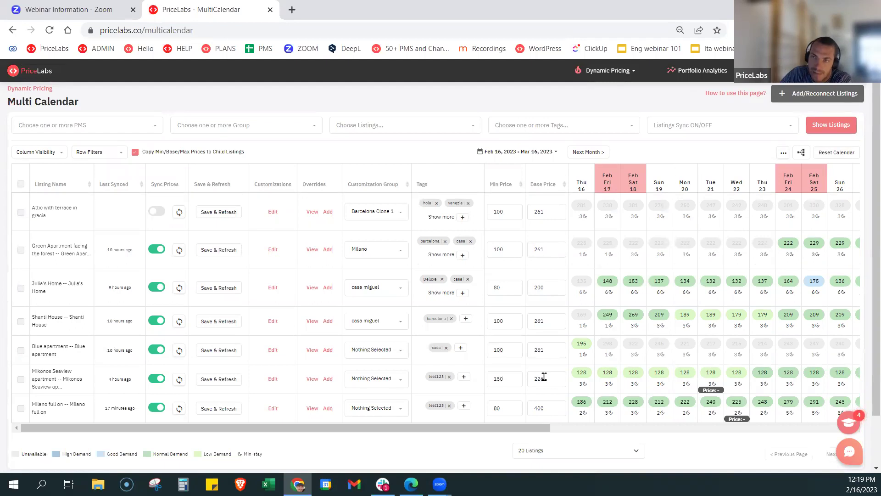
left_click(21, 249)
left_click(20, 287)
left_click(21, 321)
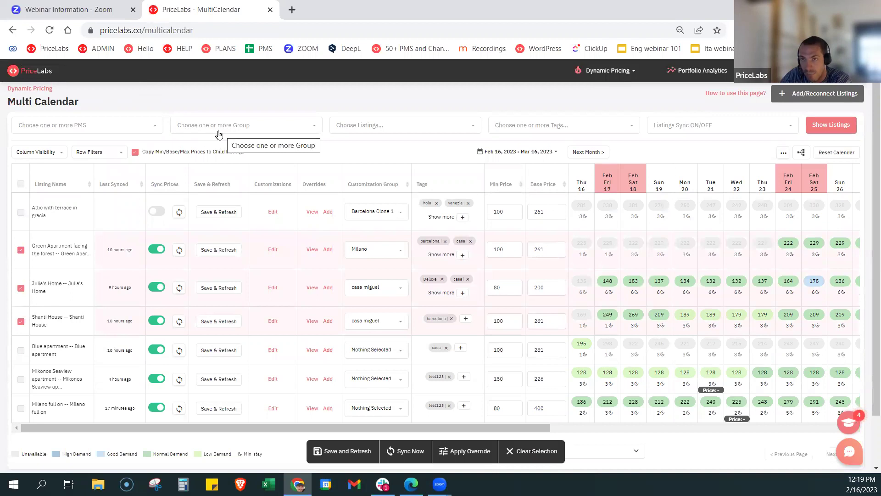
Step: Open PriceLabs in a new browser tab and look through the unmapped listings on the Manage Listings page
left_click(292, 10)
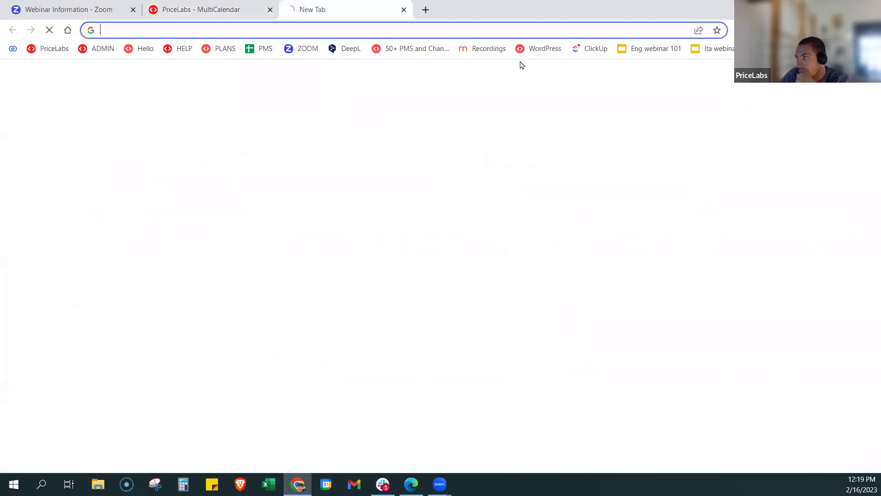
left_click(44, 50)
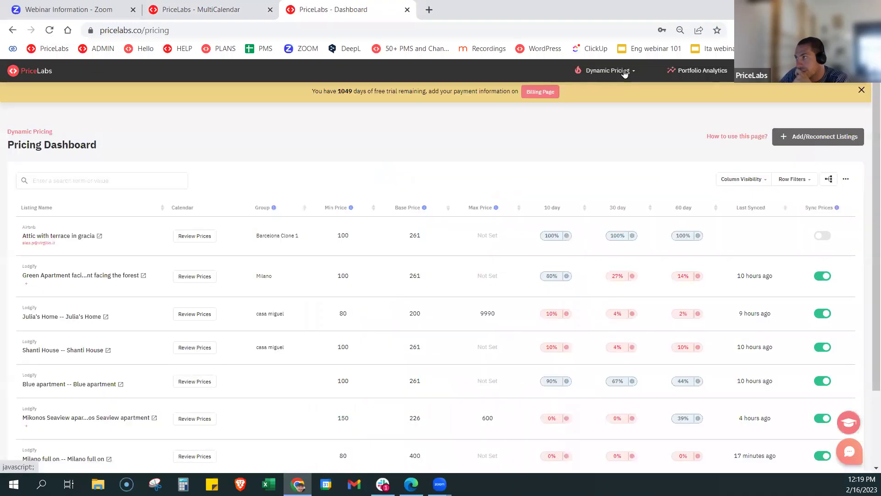
left_click(624, 72)
left_click(571, 154)
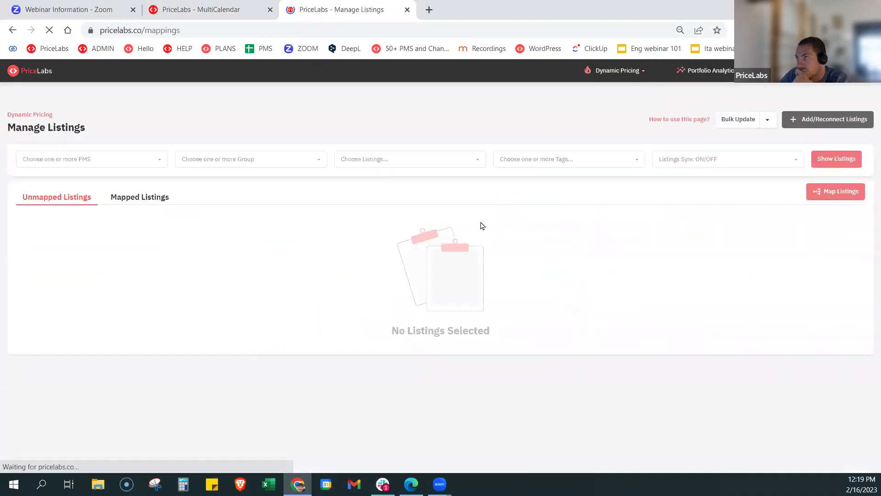
scroll(652, 216, "down", 1)
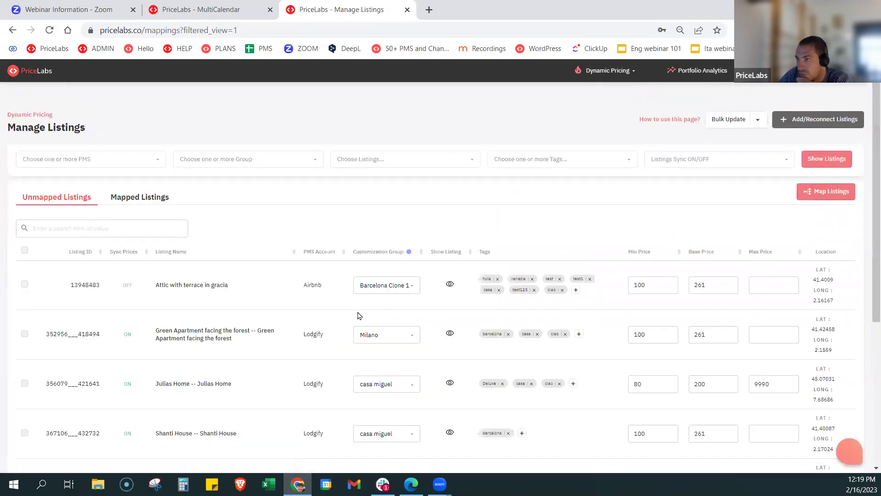
scroll(365, 368, "down", 3)
scroll(365, 367, "up", 2)
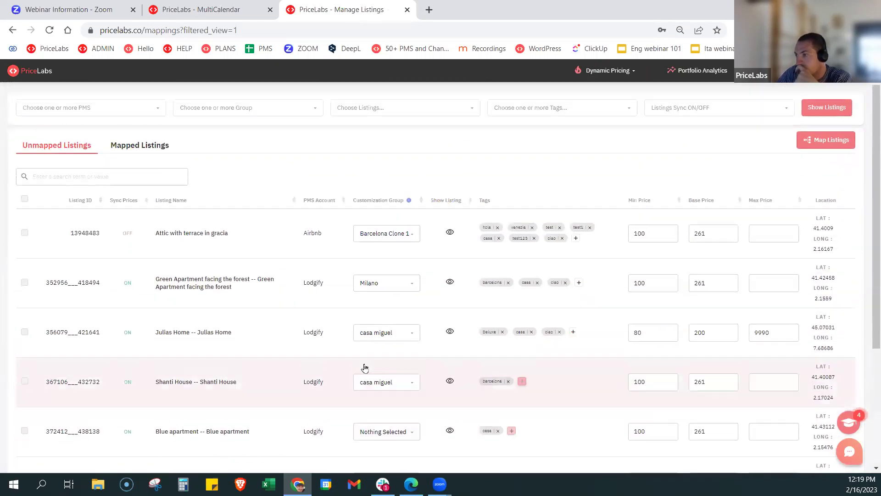
scroll(364, 368, "up", 1)
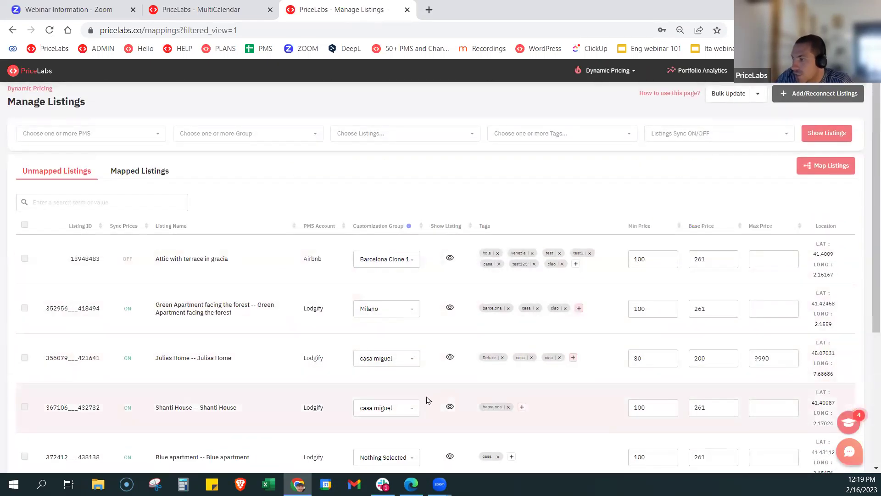
scroll(427, 400, "down", 4)
scroll(370, 338, "up", 4)
Step: Search the unmapped listings for milano, and replace the search term with lodgify
left_click(81, 200)
type("milano")
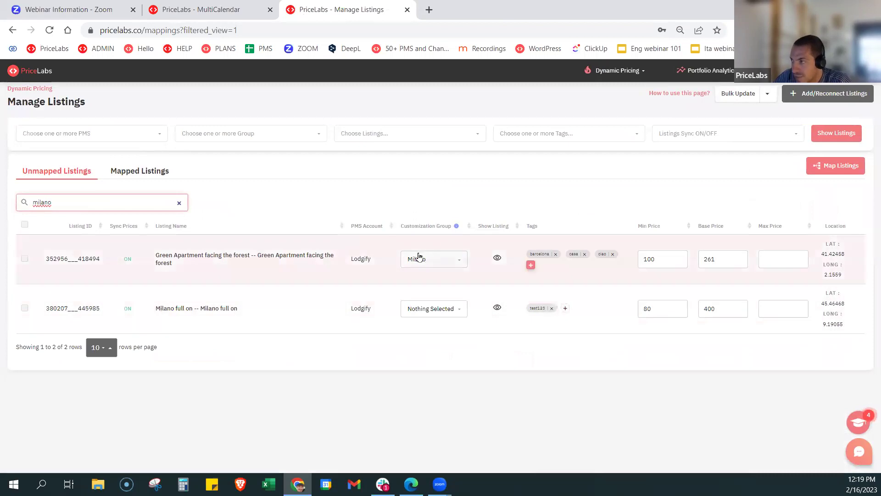
double_click(105, 206)
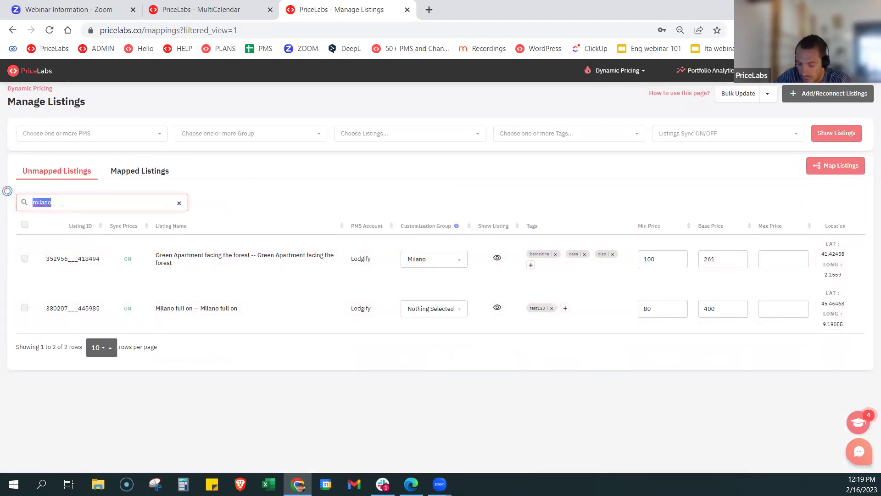
key("BackSpace")
type("lodg")
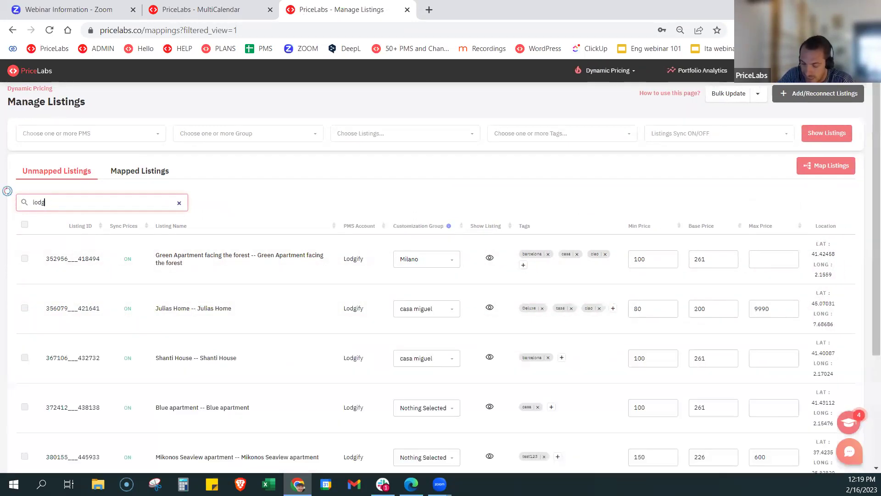
type("ify")
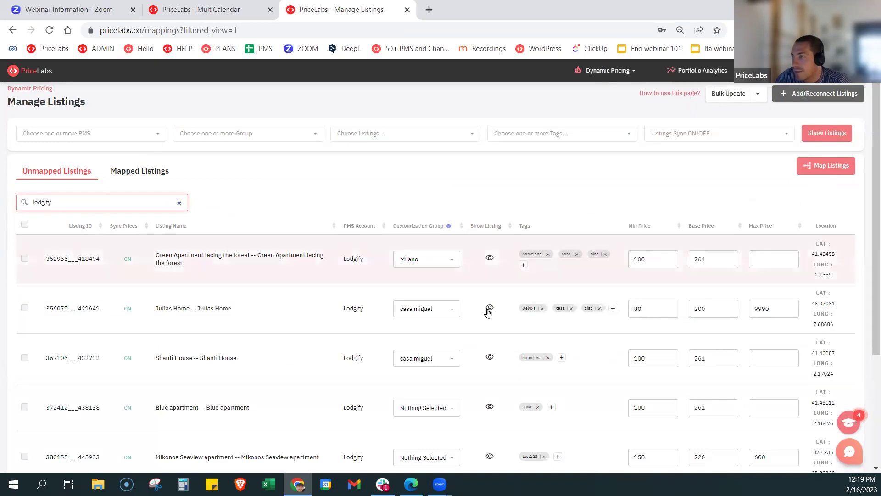
Step: Clear the listing search, then select all unmapped listings and deselect them again
left_click(179, 203)
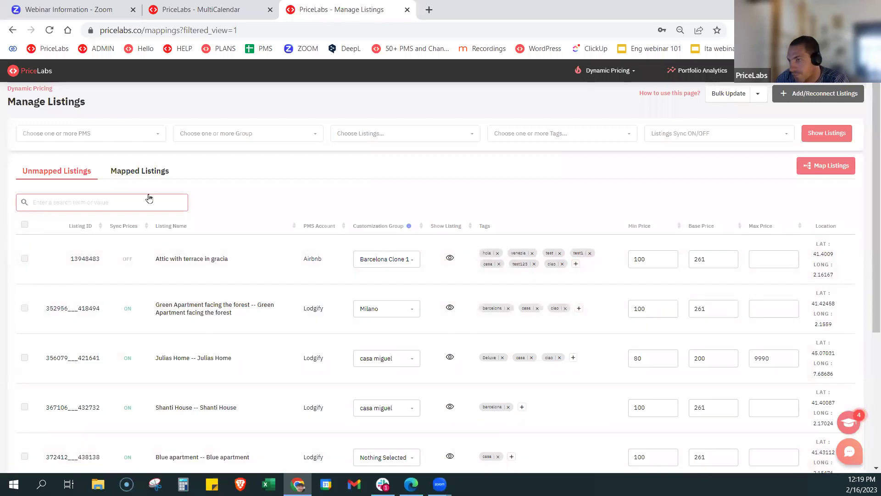
left_click(25, 225)
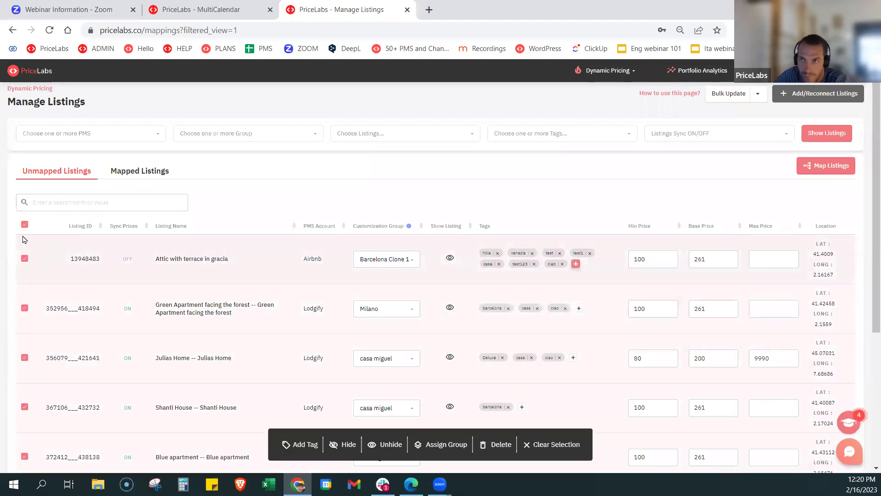
left_click(24, 225)
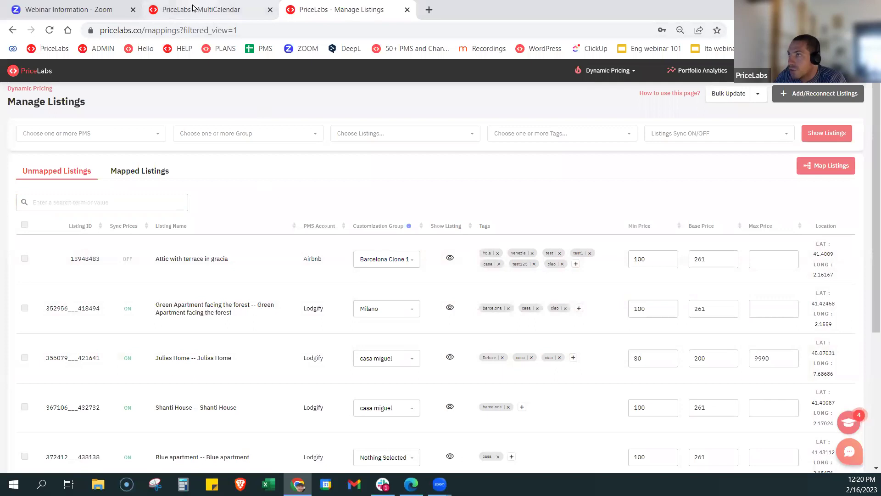
Step: Return to the Multi Calendar page and add Blue apartment to the selected listings
left_click(193, 8)
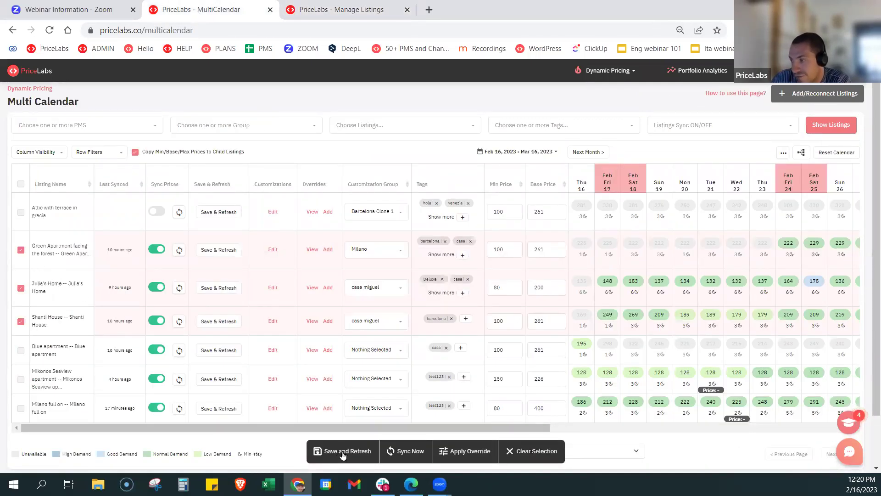
left_click(21, 351)
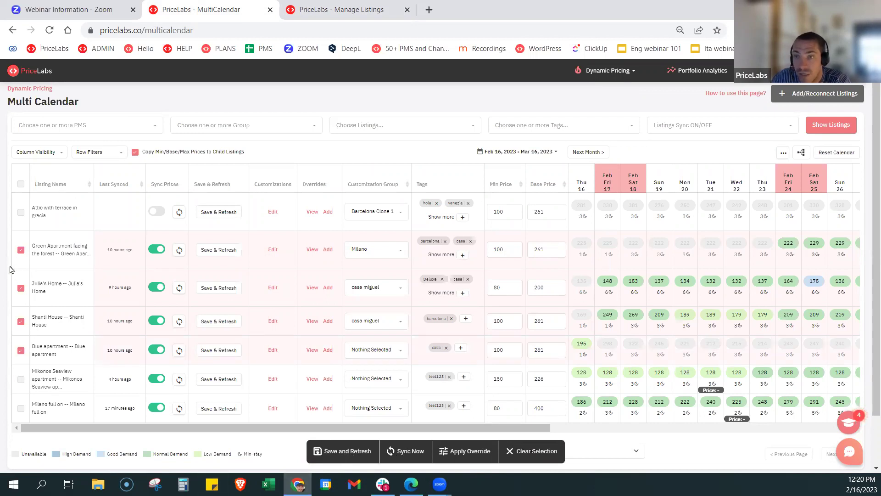
Step: Try switching price sync for Attic with terrace in gracia on and back off, and dismiss the notification
left_click(21, 212)
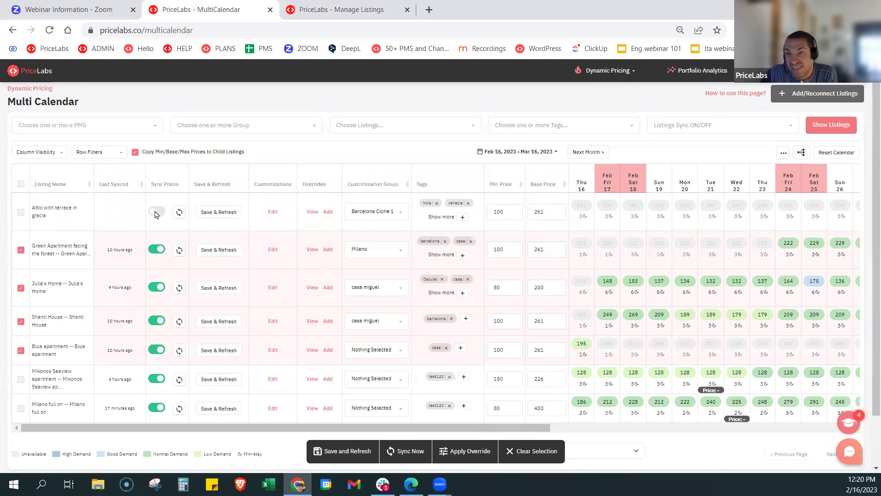
left_click(154, 249)
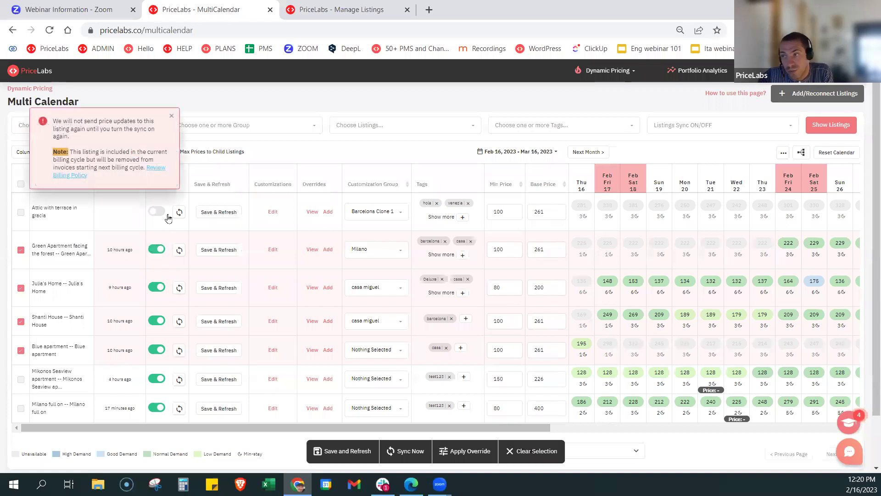
left_click(172, 116)
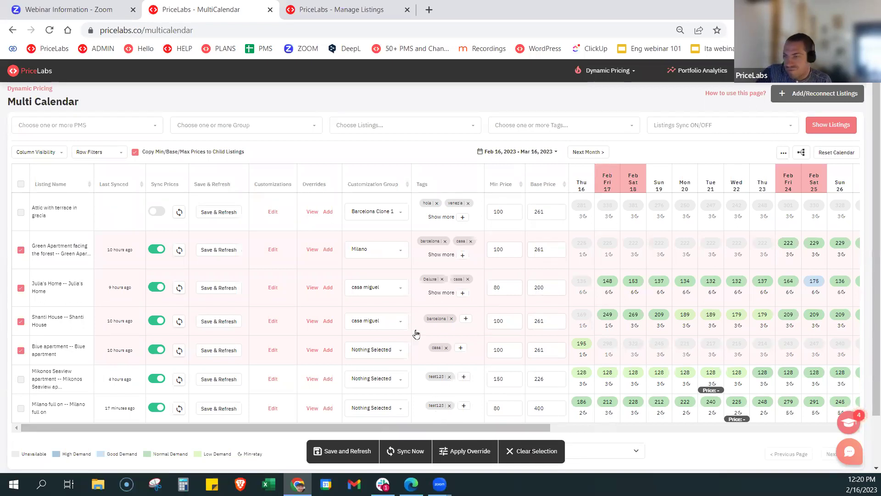
Step: Start a bulk date-specific override for the four selected listings from Feb 17 to Feb 25, 2023, and close it without adding pricing
left_click(461, 452)
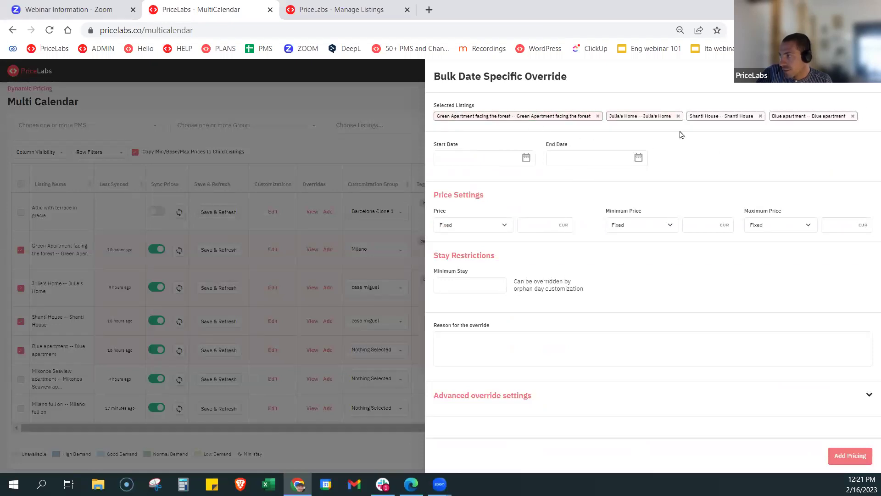
left_click(494, 163)
left_click(525, 229)
left_click(542, 242)
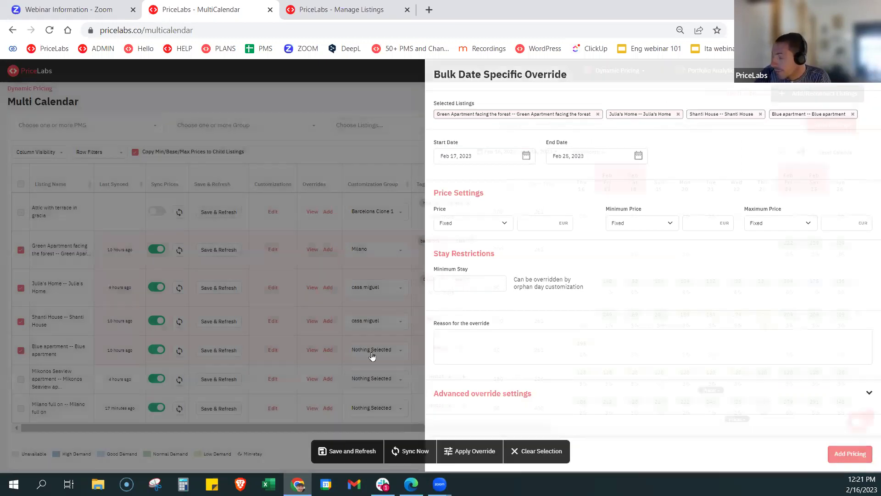
left_click(386, 417)
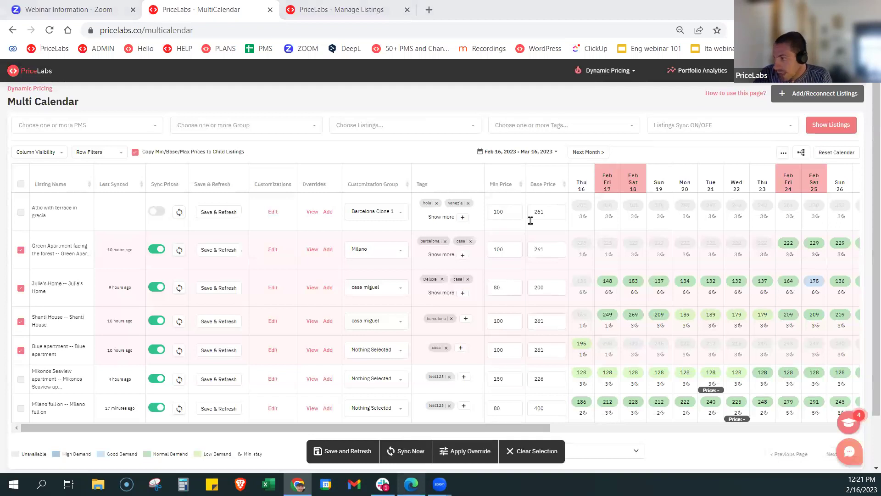
Step: Switch to the product updates PDF in Edge and show the multi-calendar slide on page 6 and the main menu slide on page 7
key("alt+Tab")
scroll(860, 314, "down", 5)
scroll(277, 418, "up", 1)
scroll(276, 418, "down", 1)
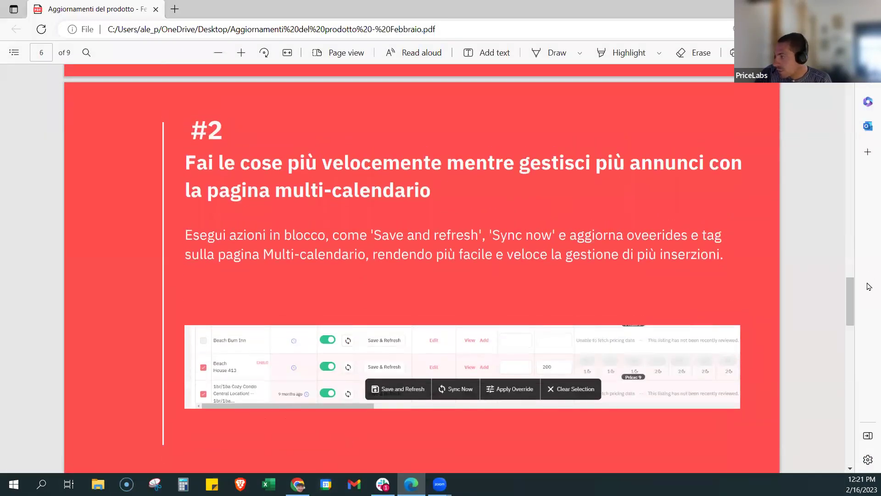
scroll(869, 287, "down", 10)
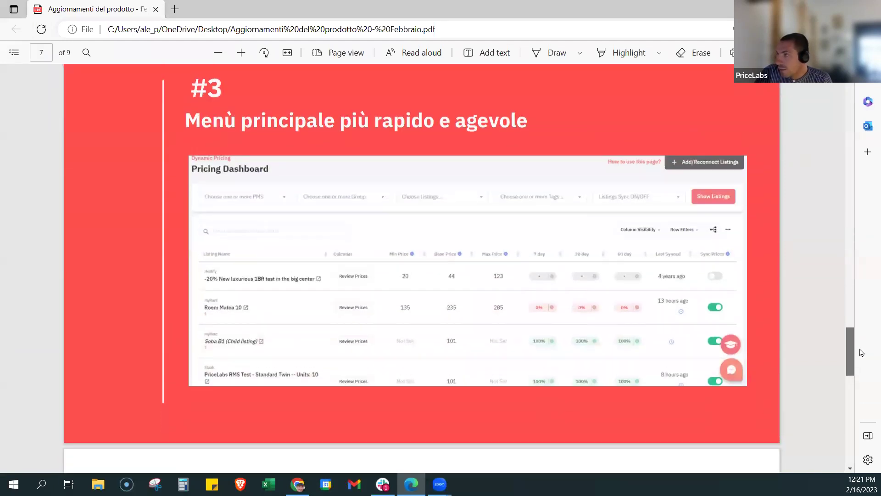
scroll(861, 353, "up", 1)
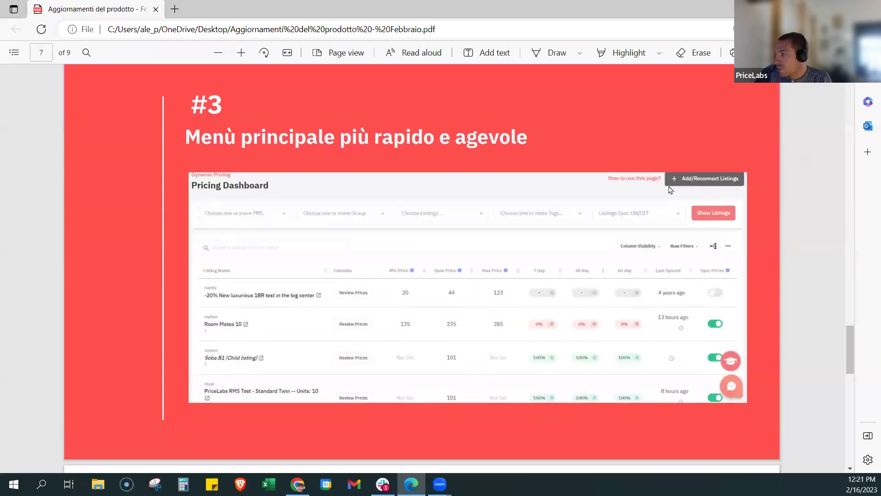
Step: Switch to Chrome, go from Manage Listings to the Pricing Dashboard, and close the Multi Calendar page
key("alt+Tab")
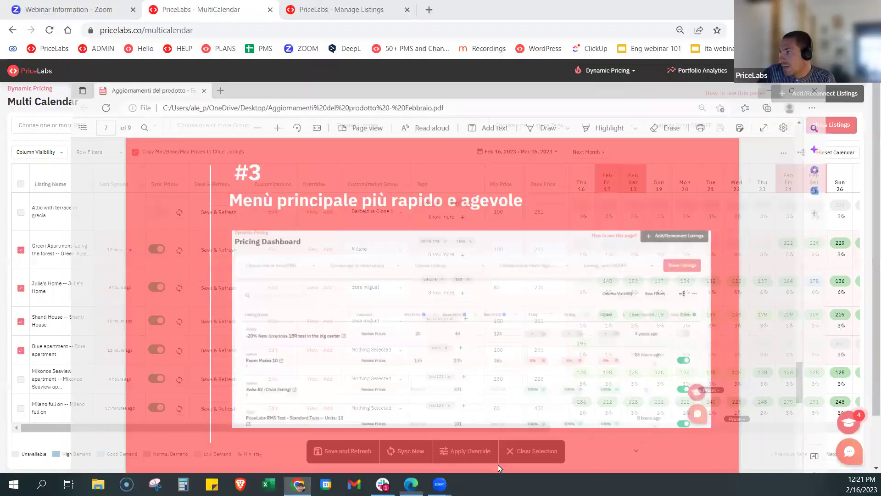
left_click(334, 16)
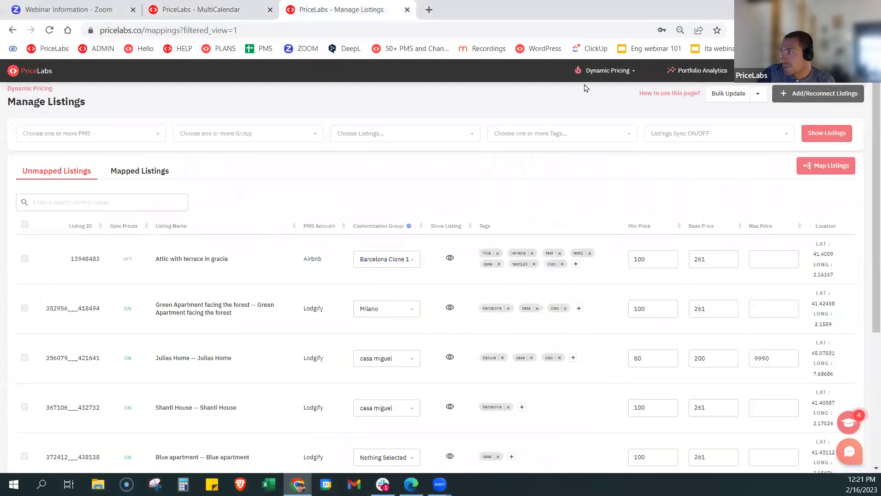
left_click(586, 76)
left_click(584, 93)
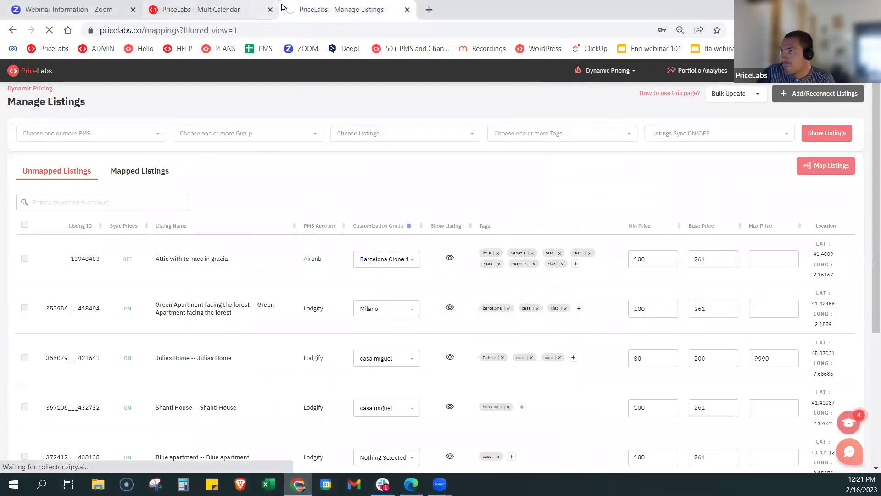
left_click(270, 10)
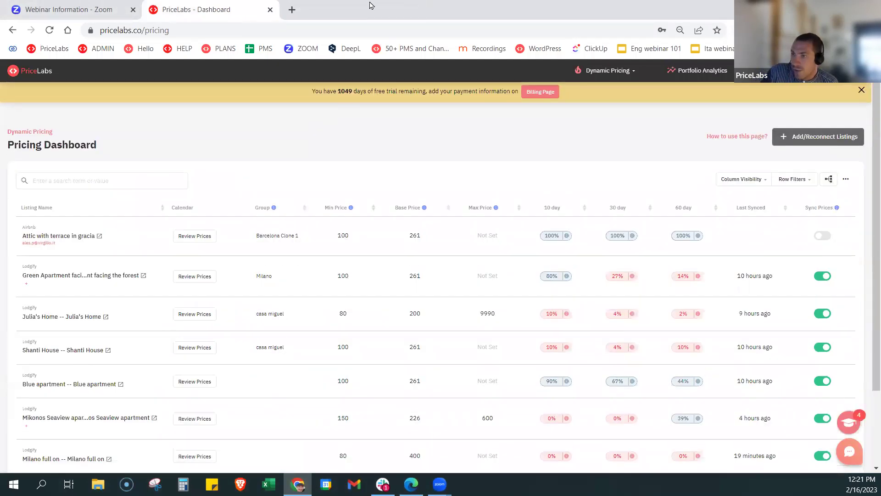
Step: Review Green Apartment's prices, go to the previous listing, move forward to Julia's Home, and close the listing view
left_click(198, 281)
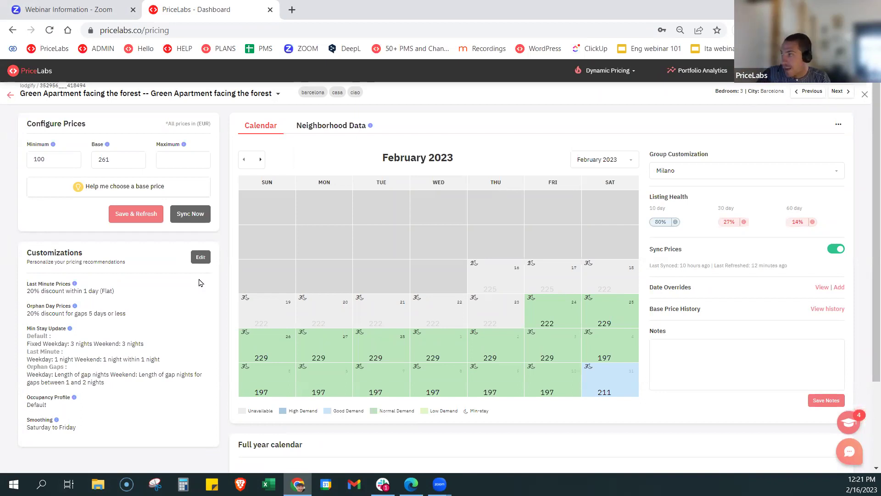
left_click(808, 91)
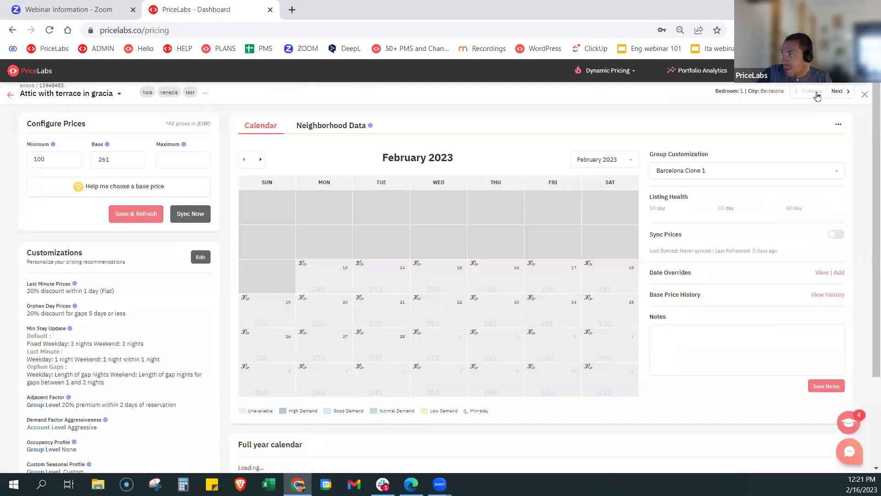
left_click(839, 92)
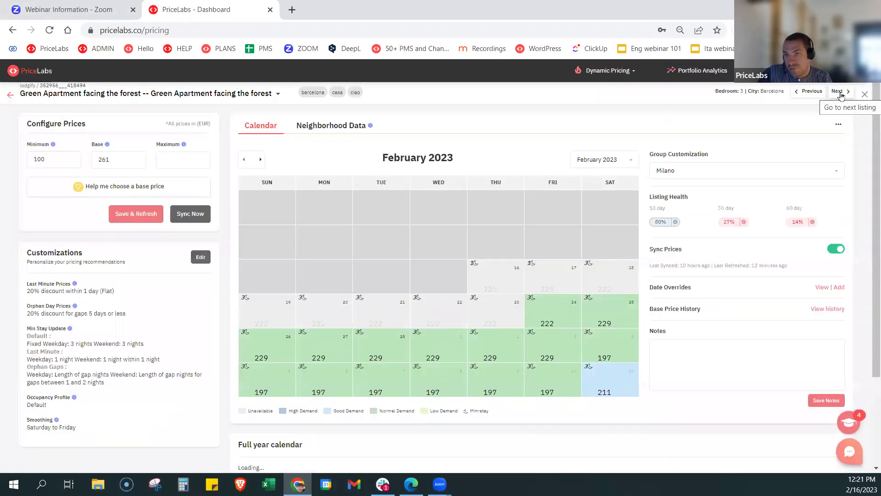
left_click(839, 93)
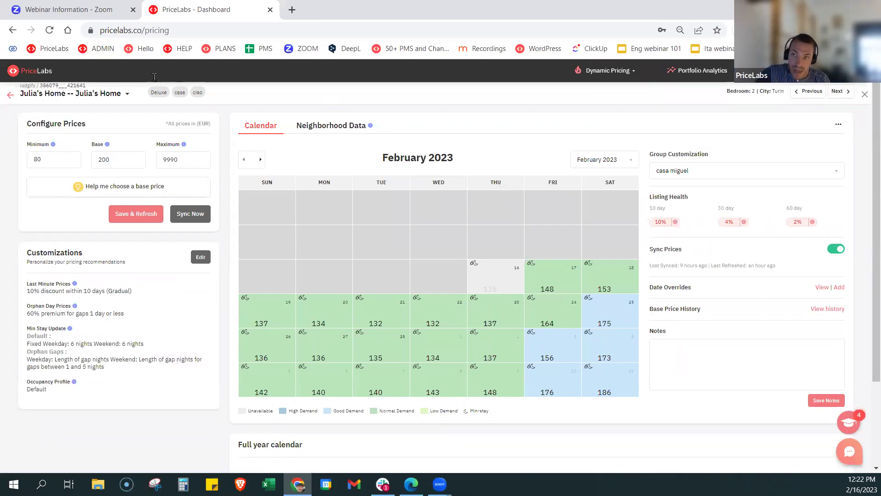
left_click(865, 94)
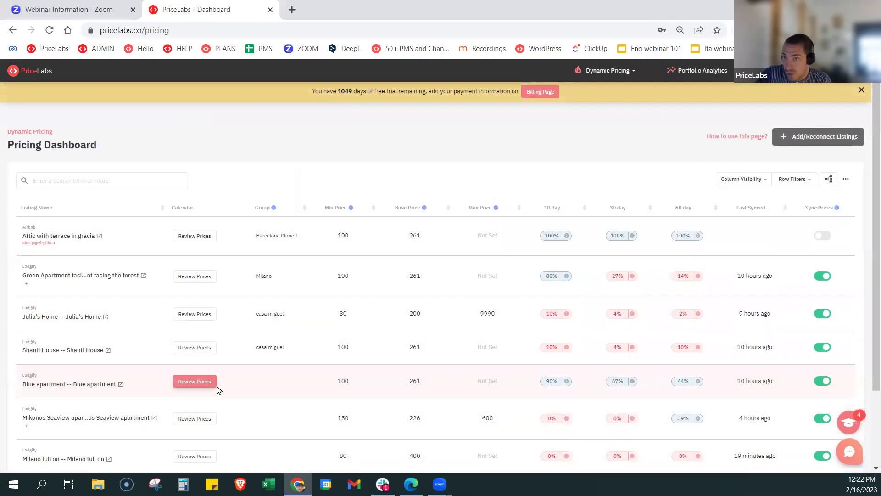
Step: Open PriceLabs in a new browser tab and go to its Customizations page
left_click(292, 10)
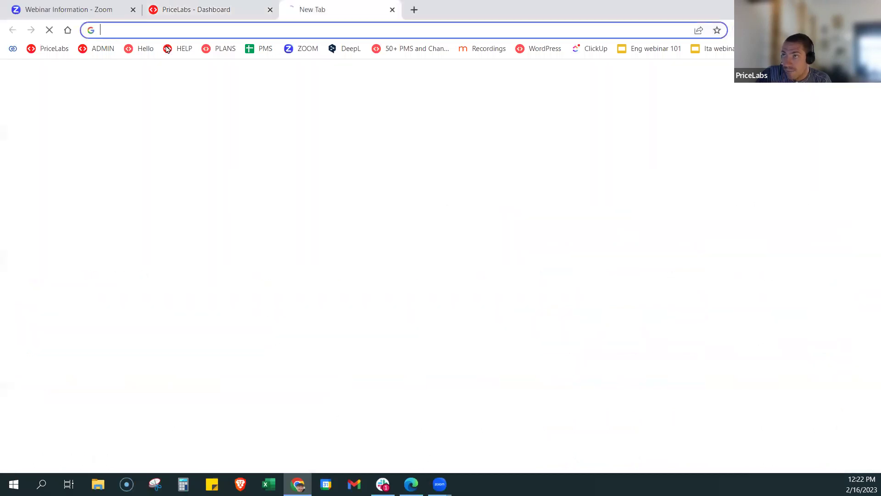
left_click(66, 54)
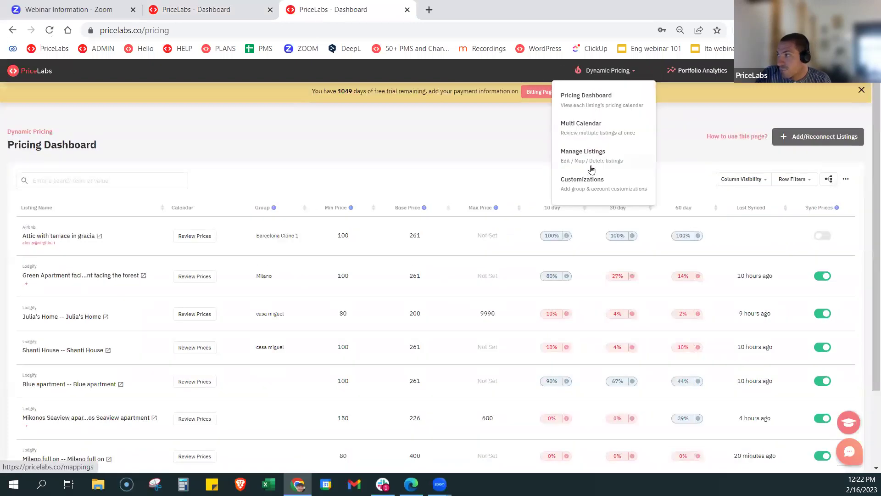
left_click(587, 181)
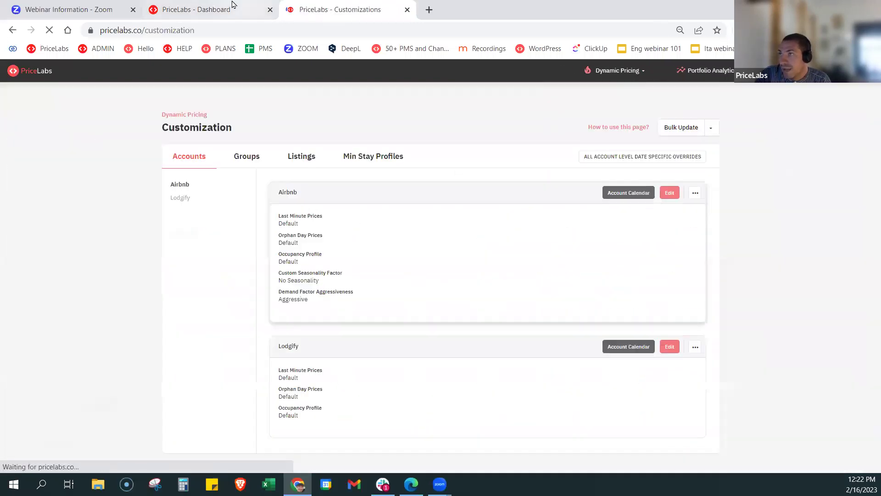
Step: Return to the Pricing Dashboard, show the price configuration of Julia's Home, and close the listing
left_click(231, 4)
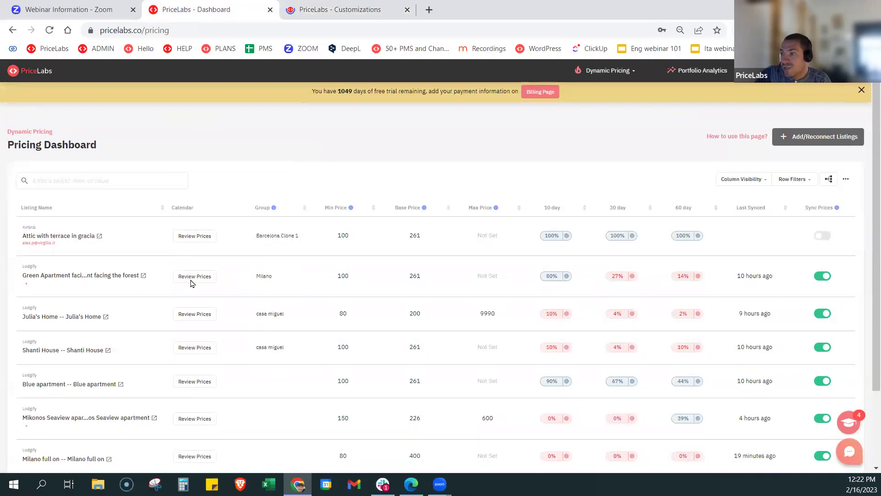
left_click(195, 316)
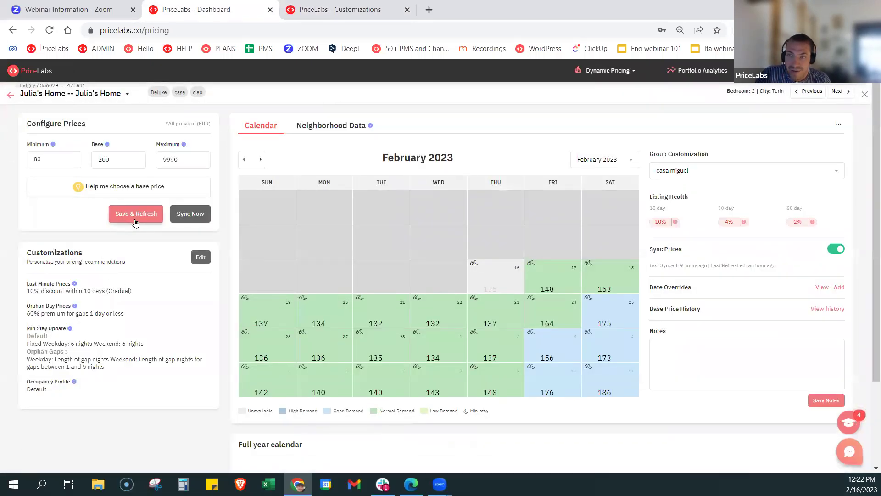
left_click(131, 216)
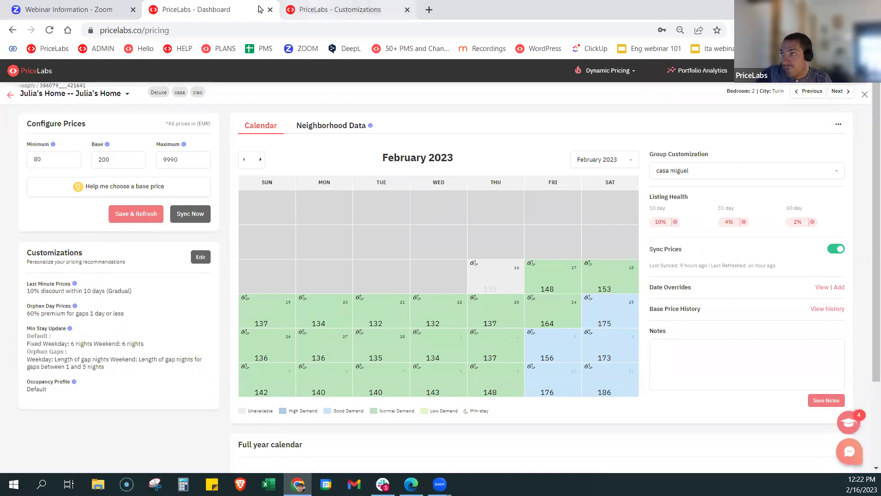
left_click(188, 224)
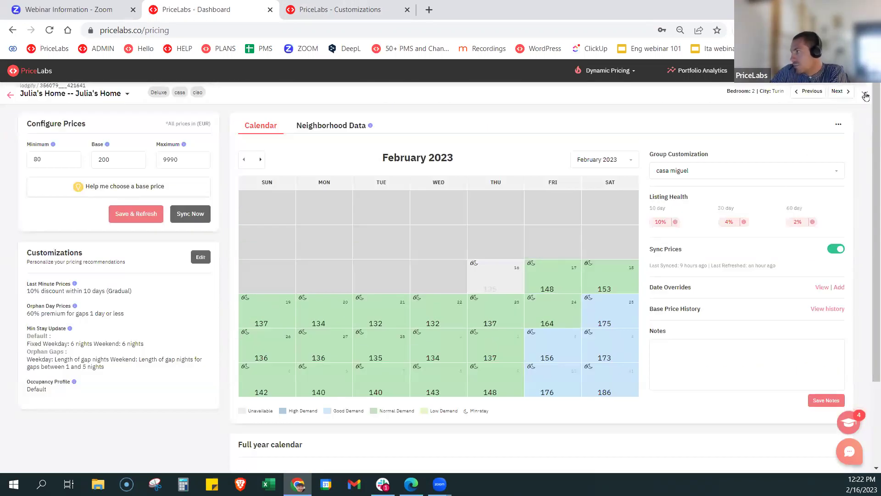
left_click(864, 92)
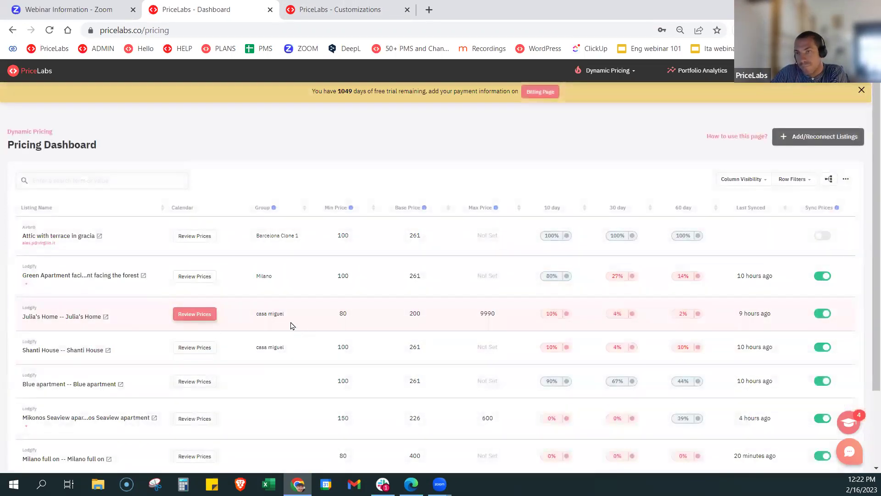
Step: Switch to the product updates PDF in Edge and show the other useful updates slide on page 8
key("alt+Tab")
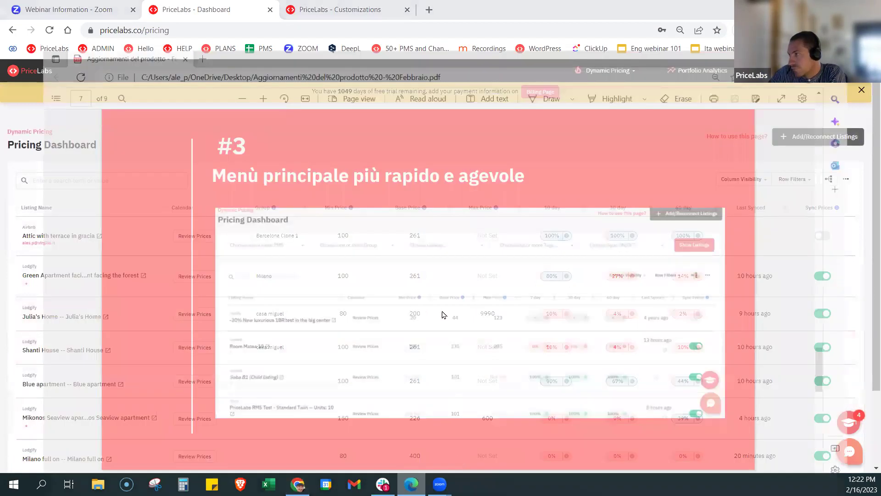
scroll(459, 337, "down", 10)
scroll(460, 338, "down", 1)
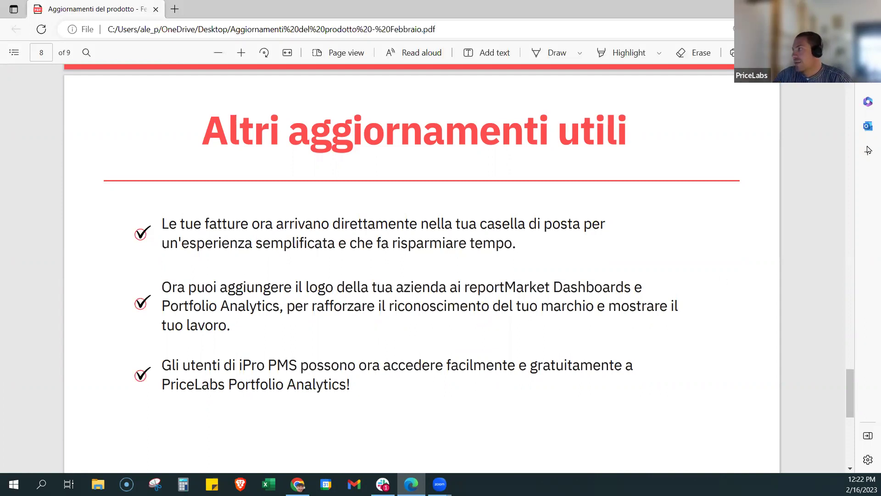
Step: Show the Dynamic Pricing invoices on the PriceLabs Billing page in Chrome, and return to the PDF in Edge
key("alt+Tab")
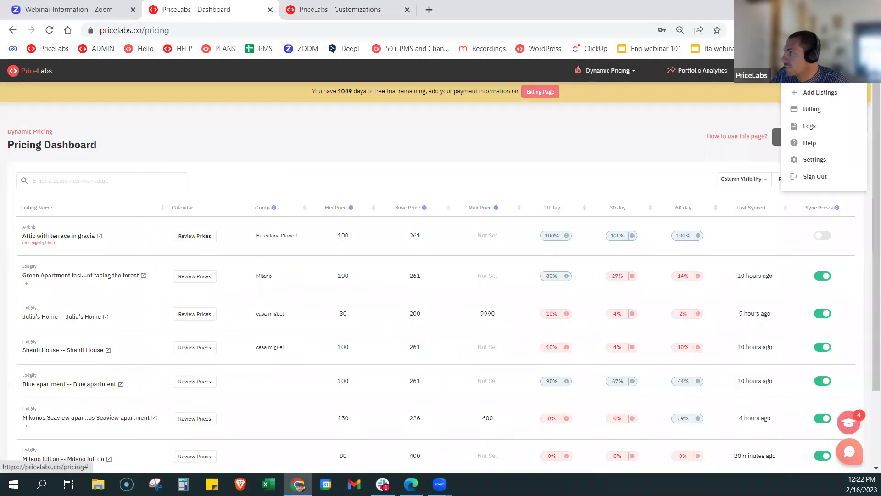
left_click(814, 112)
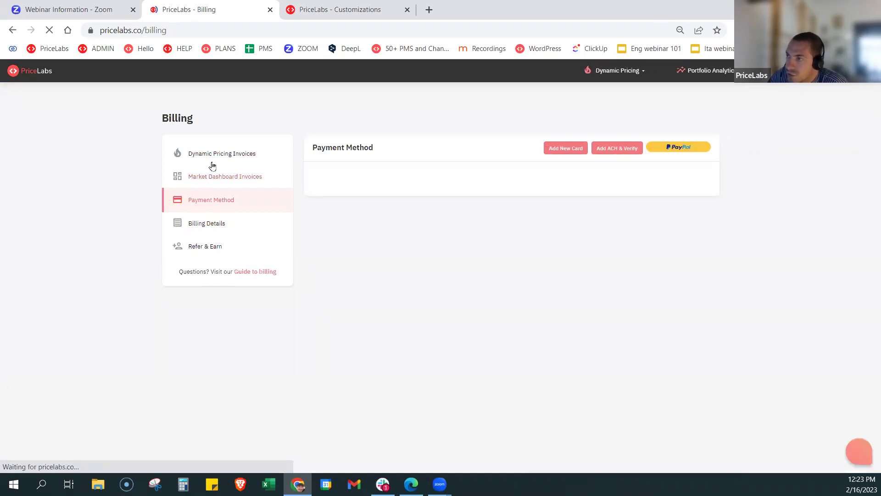
scroll(216, 163, "down", 1)
left_click(220, 128)
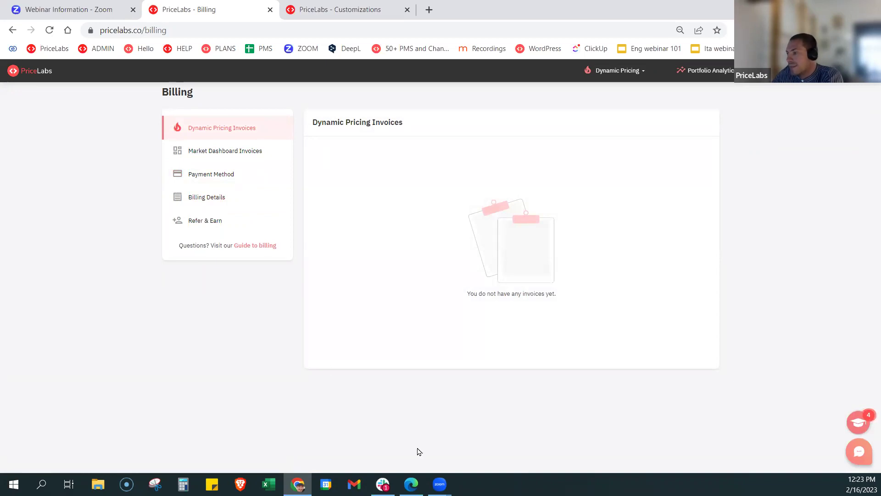
left_click(412, 483)
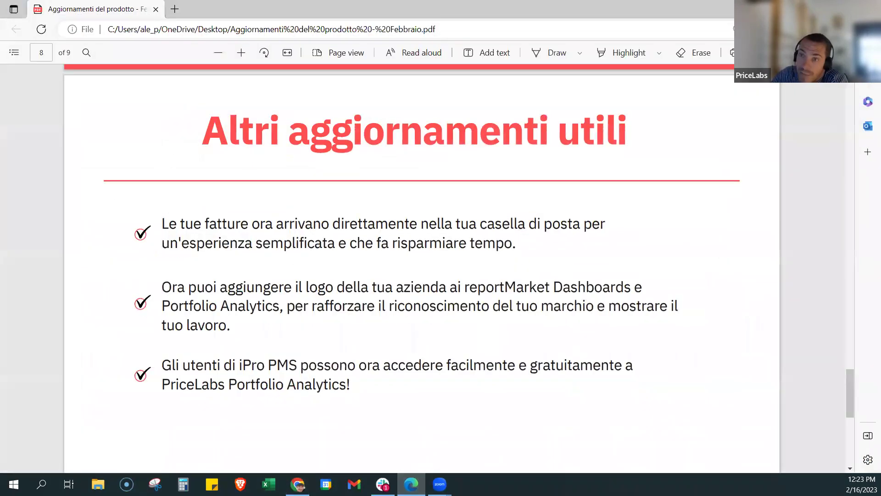